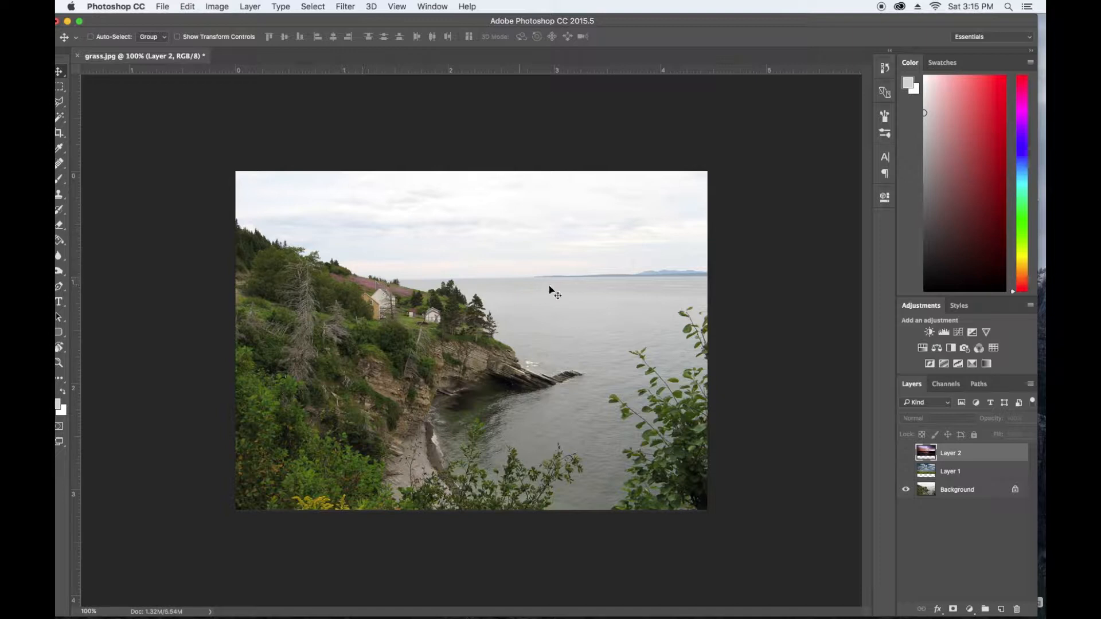
Convert the locked Background into a regular layer named Layer 0.
double_click(956, 492)
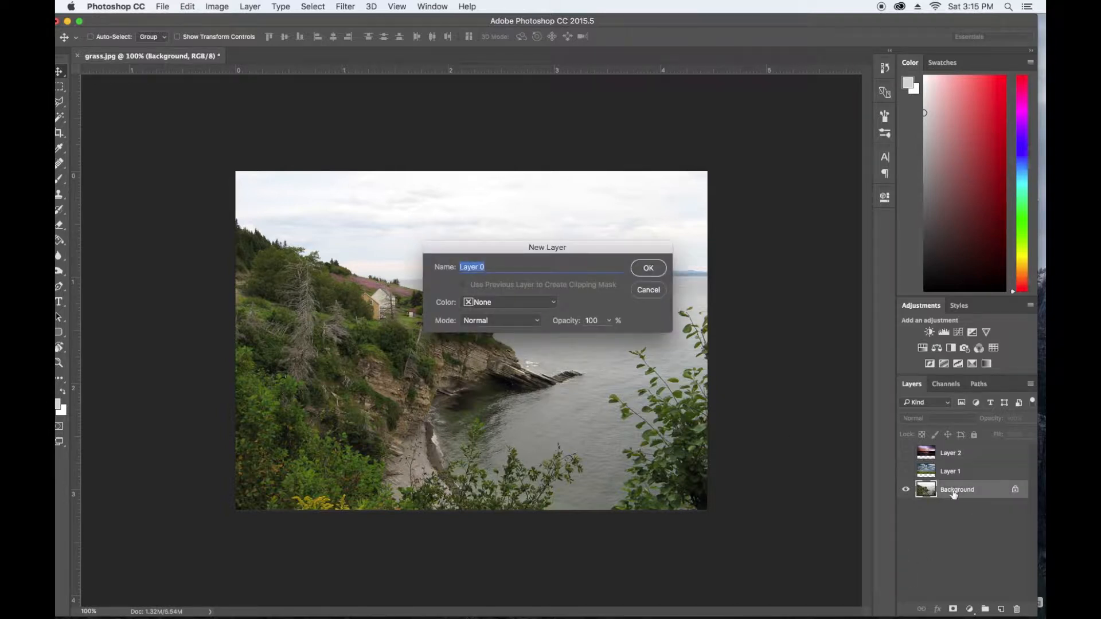
key("Return")
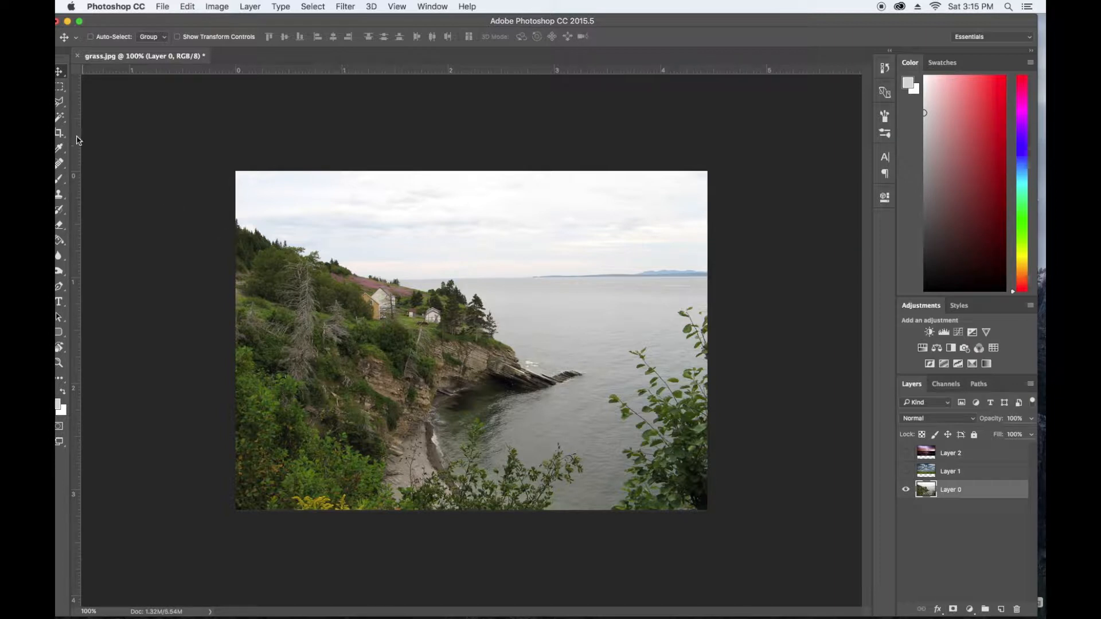
left_click_drag(138, 25, 144, 26)
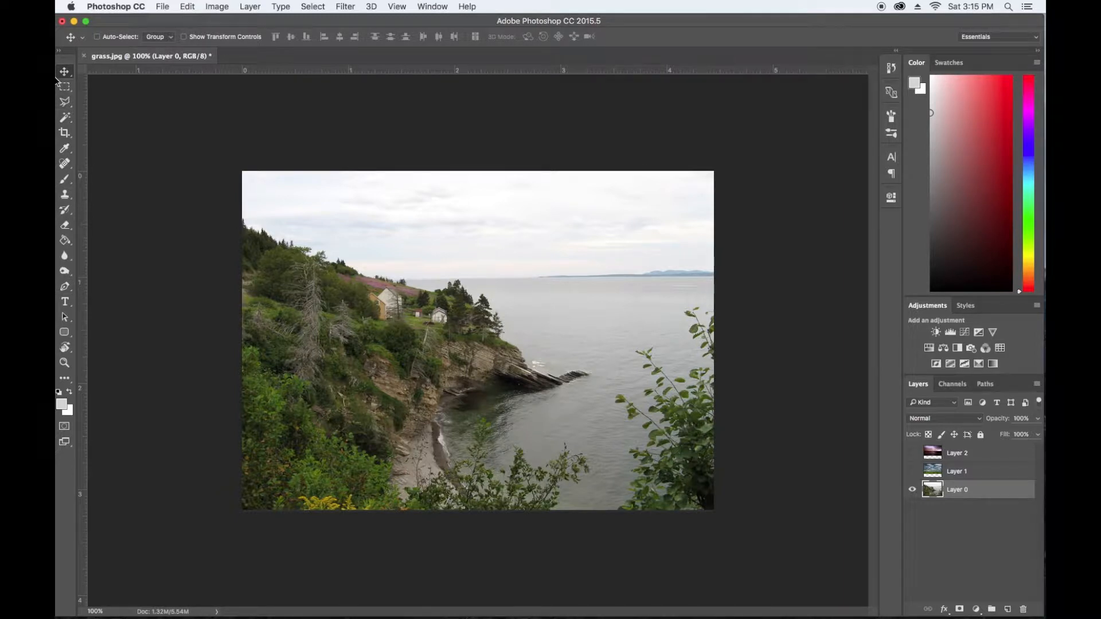
Select along the horizon and hillside ridge with the Polygonal Lasso, from the photo's right edge to the treetops near its left edge.
left_click(64, 104)
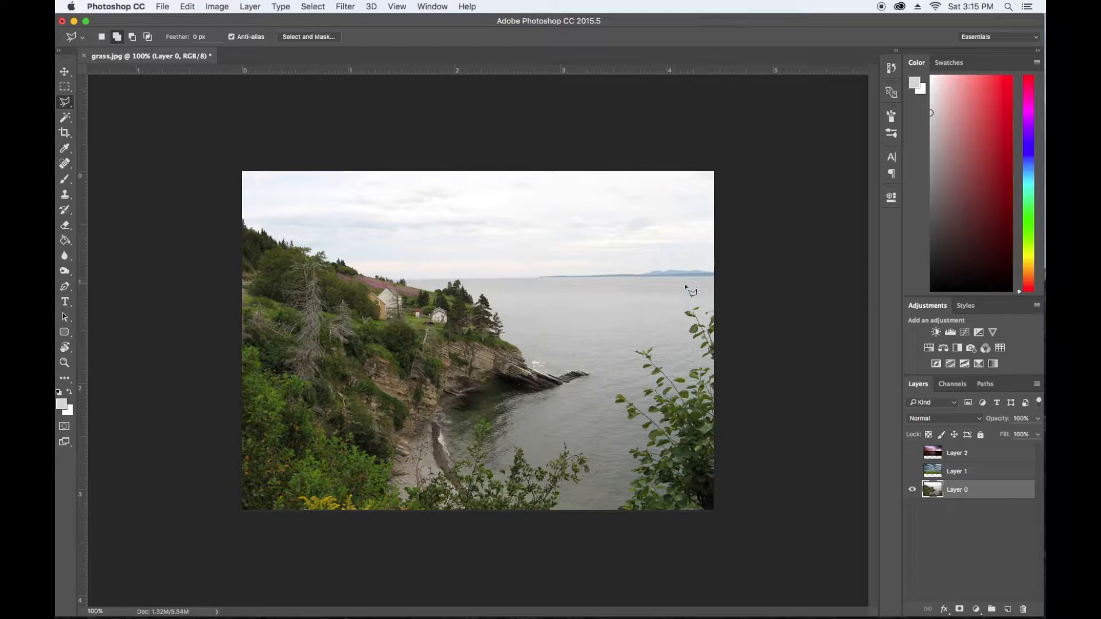
key("super+plus")
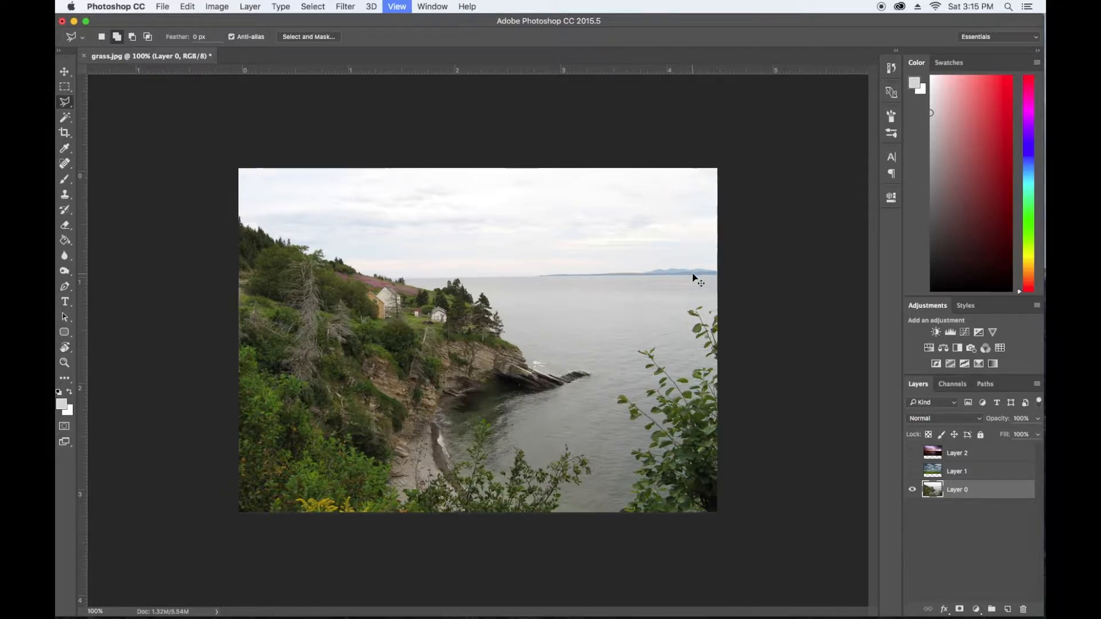
scroll(805, 263, "right", 2)
scroll(815, 267, "right", 5)
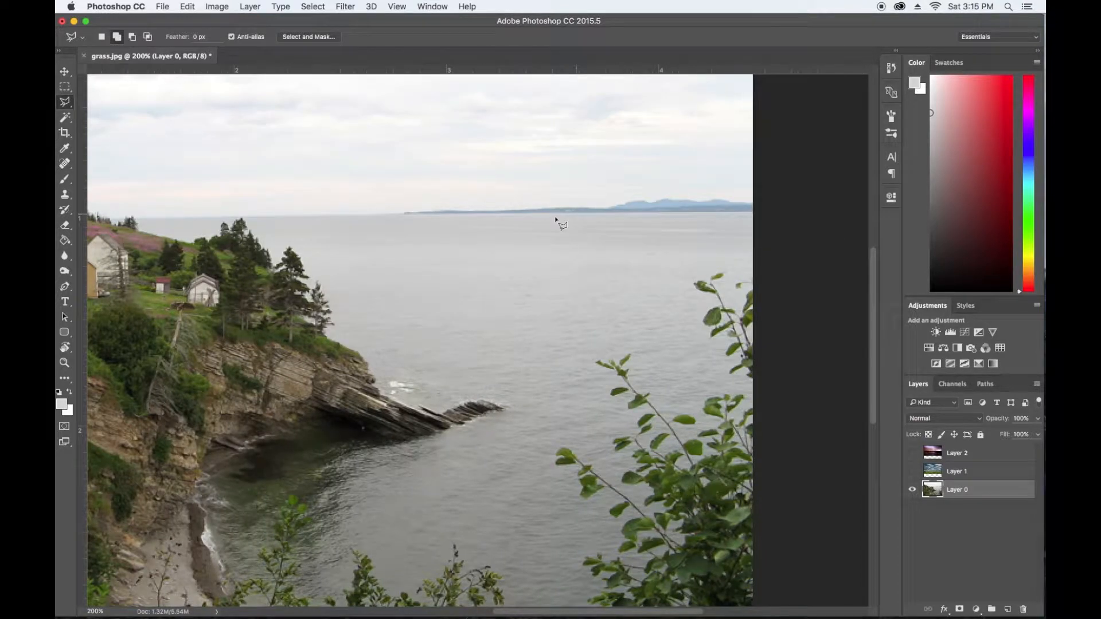
left_click(764, 214)
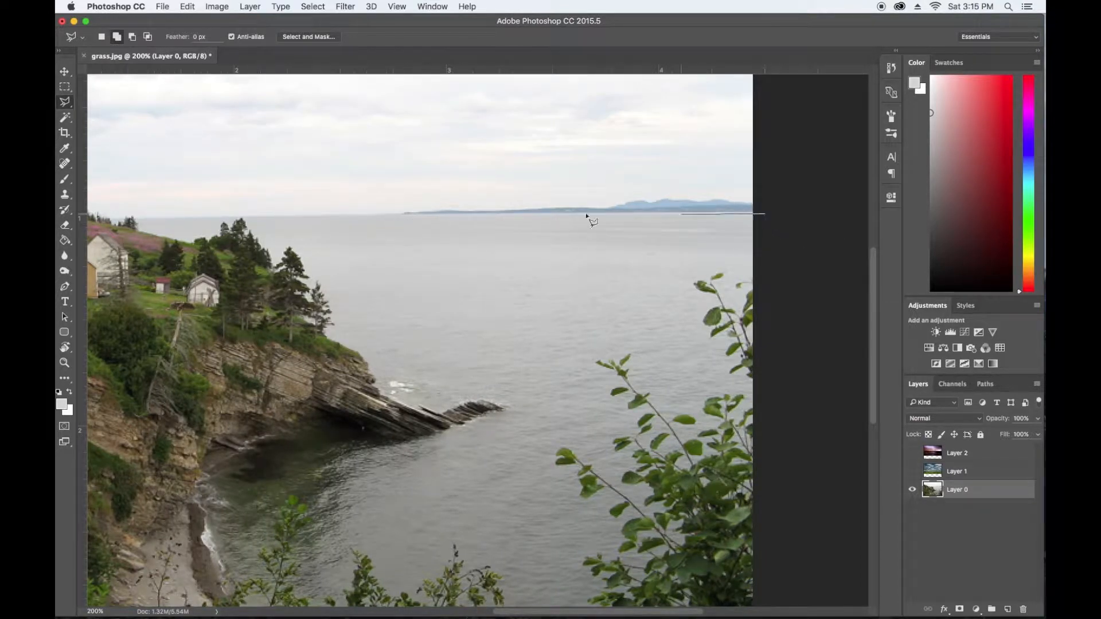
left_click(371, 215)
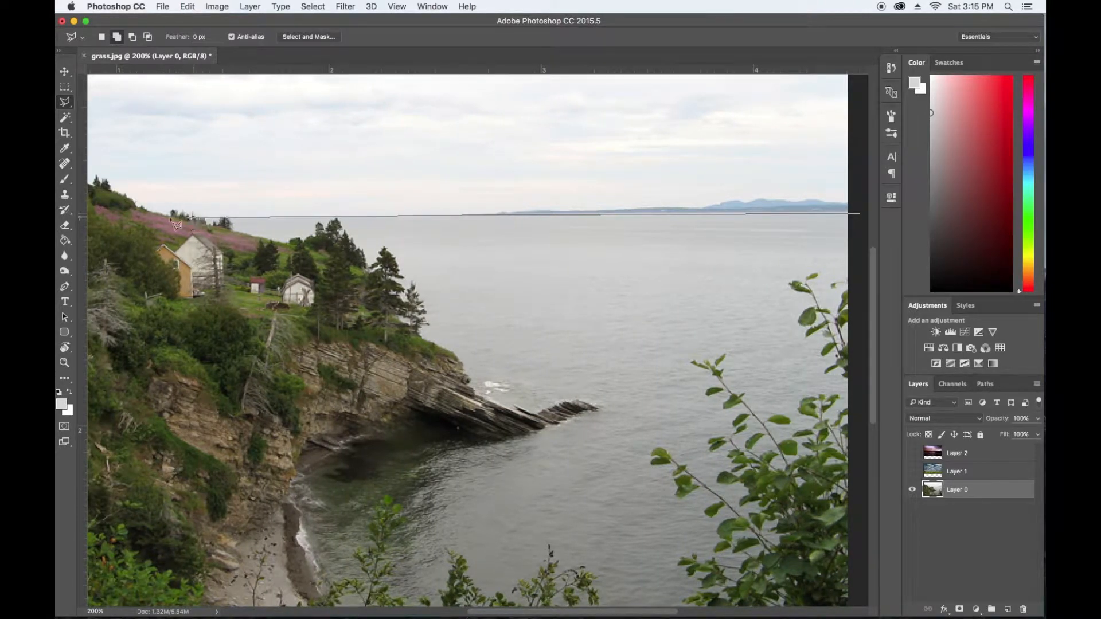
left_click(138, 206)
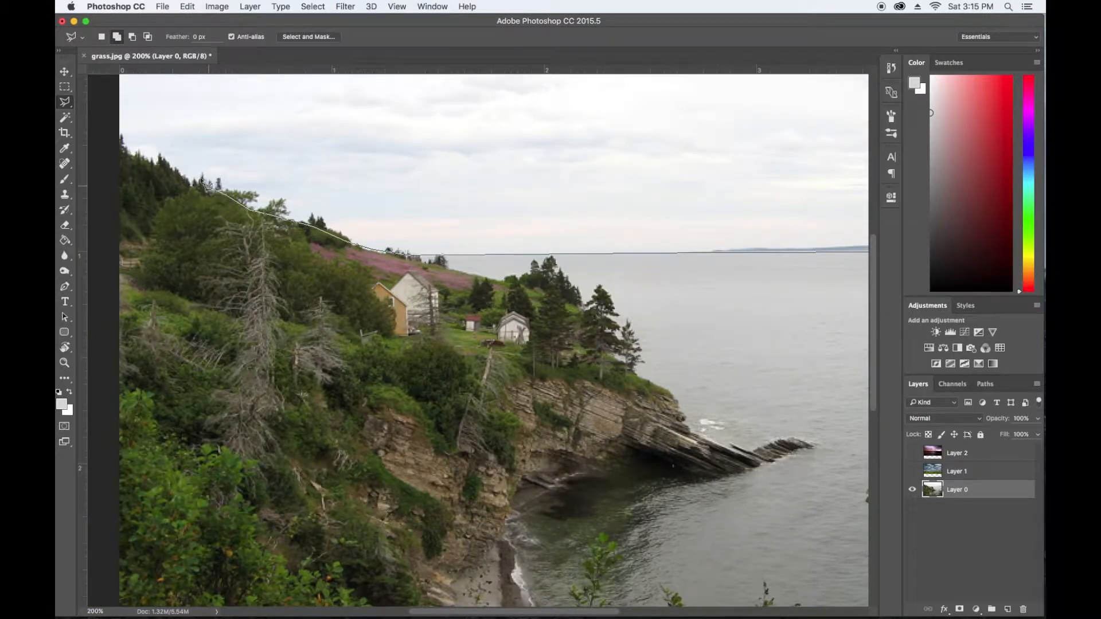
double_click(166, 163)
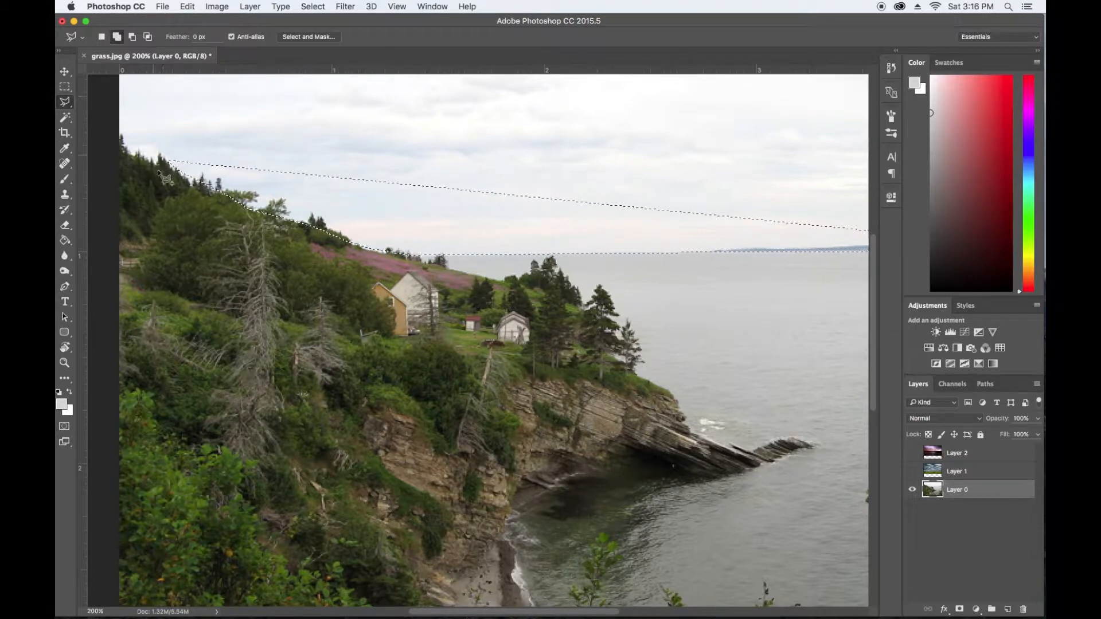
Add the rest of the sky to the selection, going around the outside of the photo and back to the horizon's right end.
left_click(142, 158)
left_click(127, 151)
key("super+minus")
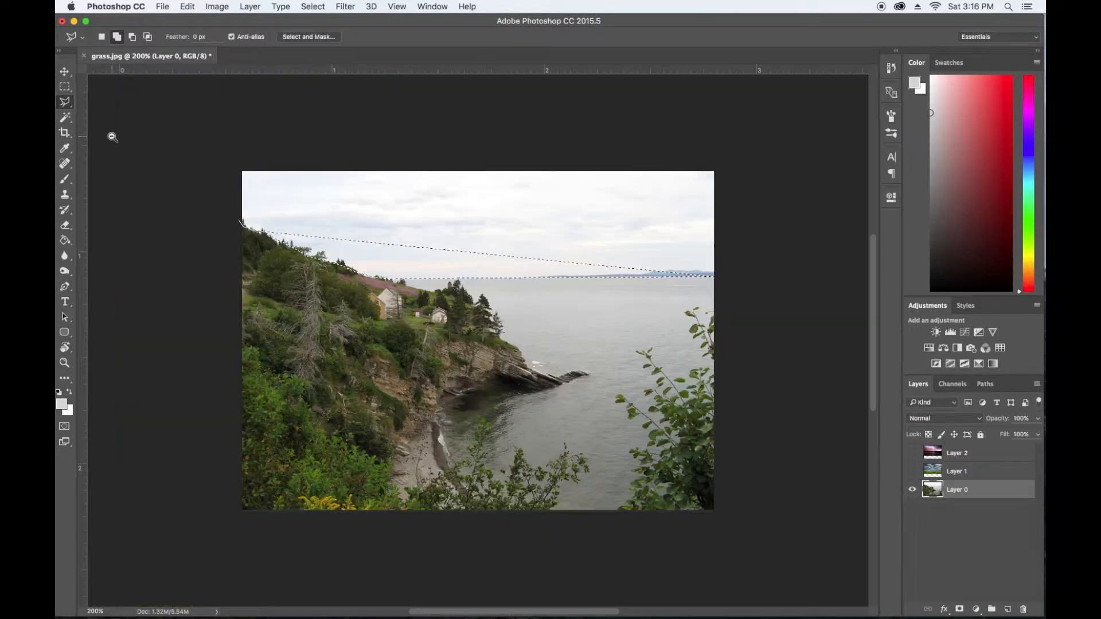
key("super+minus")
key("super+minus")
key("super+minus")
left_click(336, 220)
left_click(683, 242)
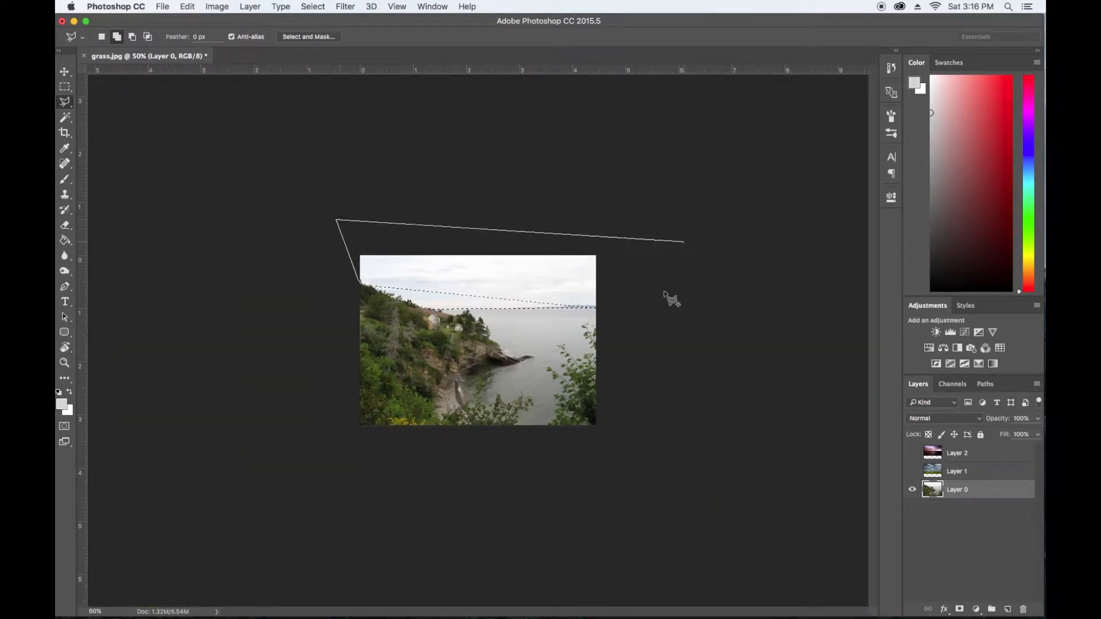
left_click(598, 308)
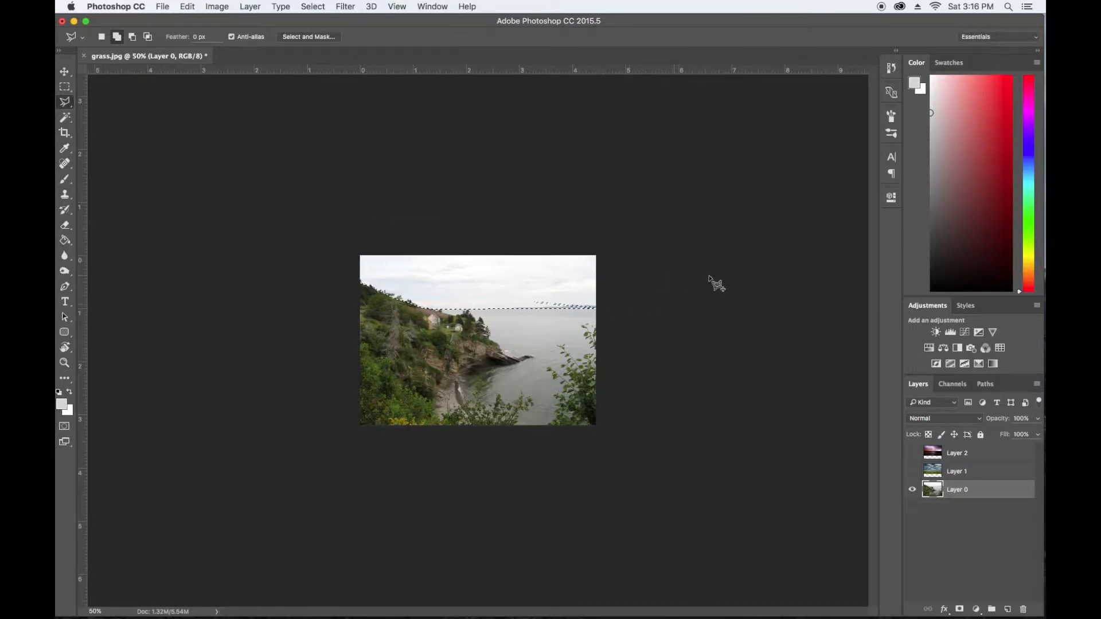
Add the unselected patch of sky just above the right part of the horizon to the selection.
left_click(604, 309)
left_click(591, 276)
left_click(473, 286)
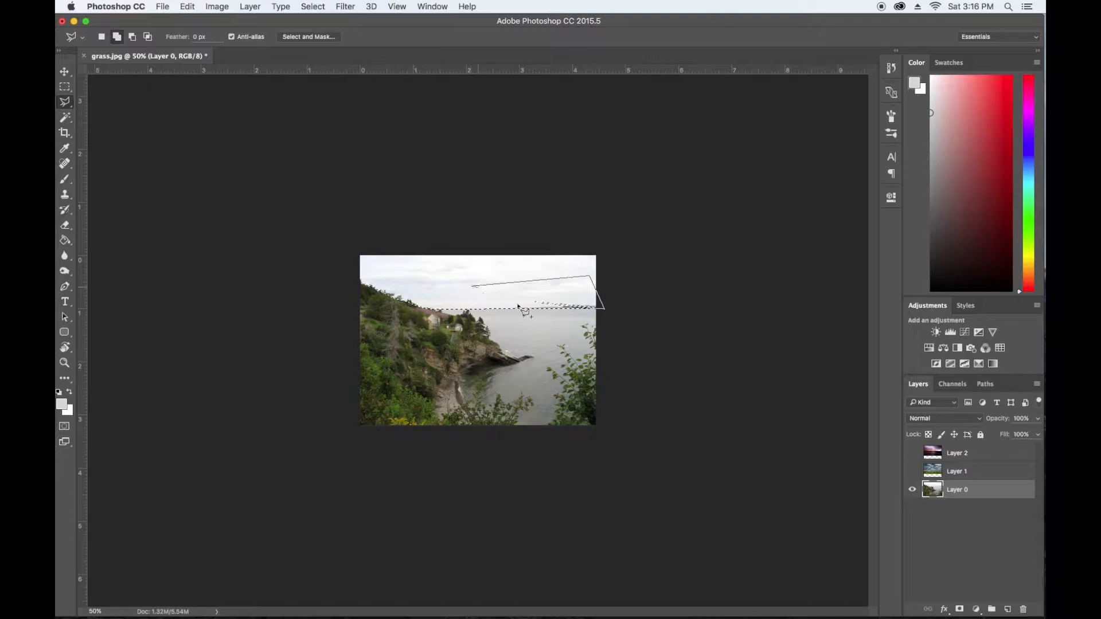
left_click(603, 308)
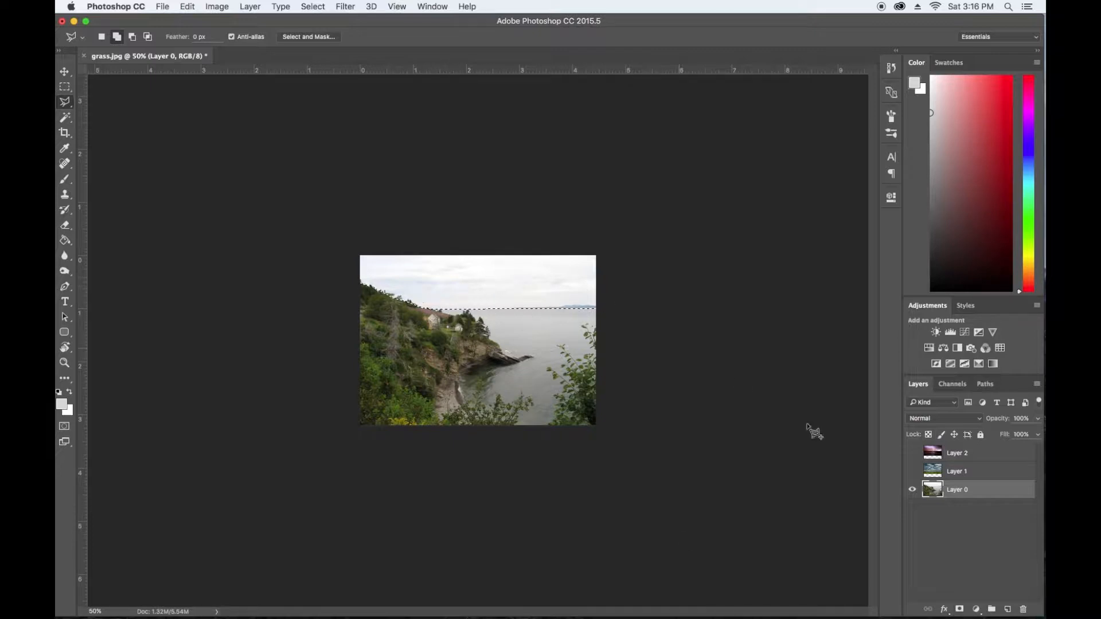
Add a layer mask to Layer 0 from the sky selection and invert it so the sky is hidden.
left_click(960, 609)
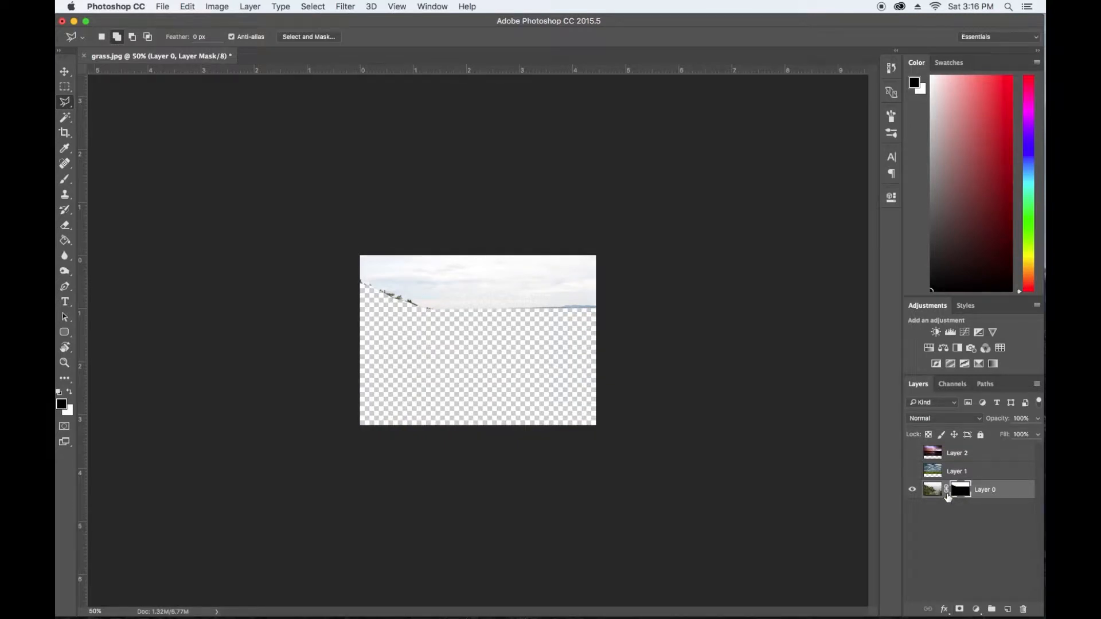
key("super+i")
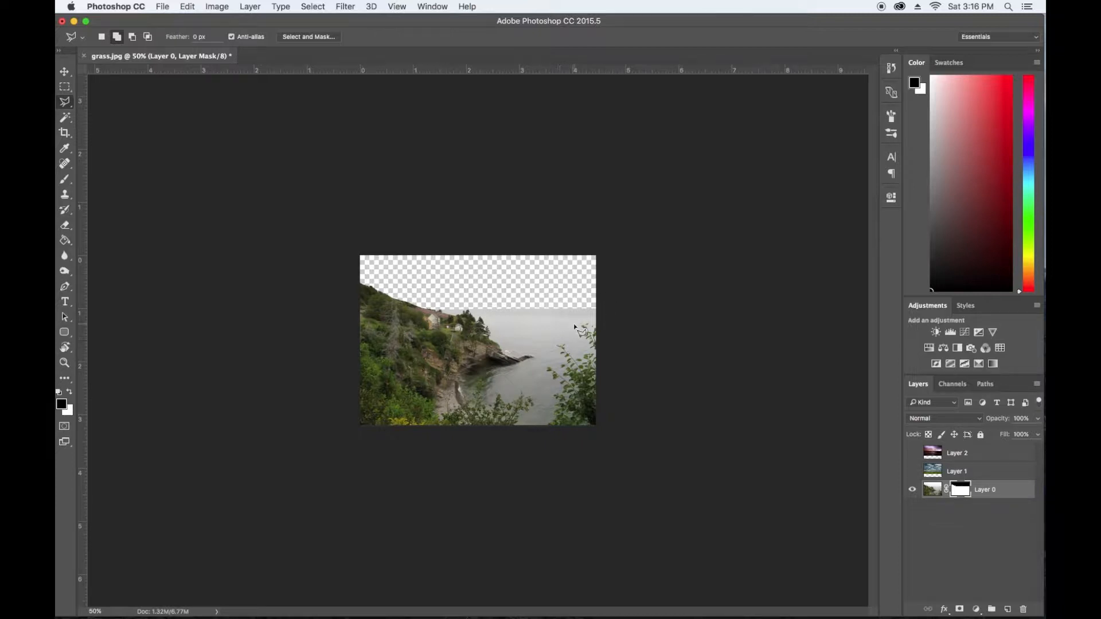
key("super+equal")
key("super+equal")
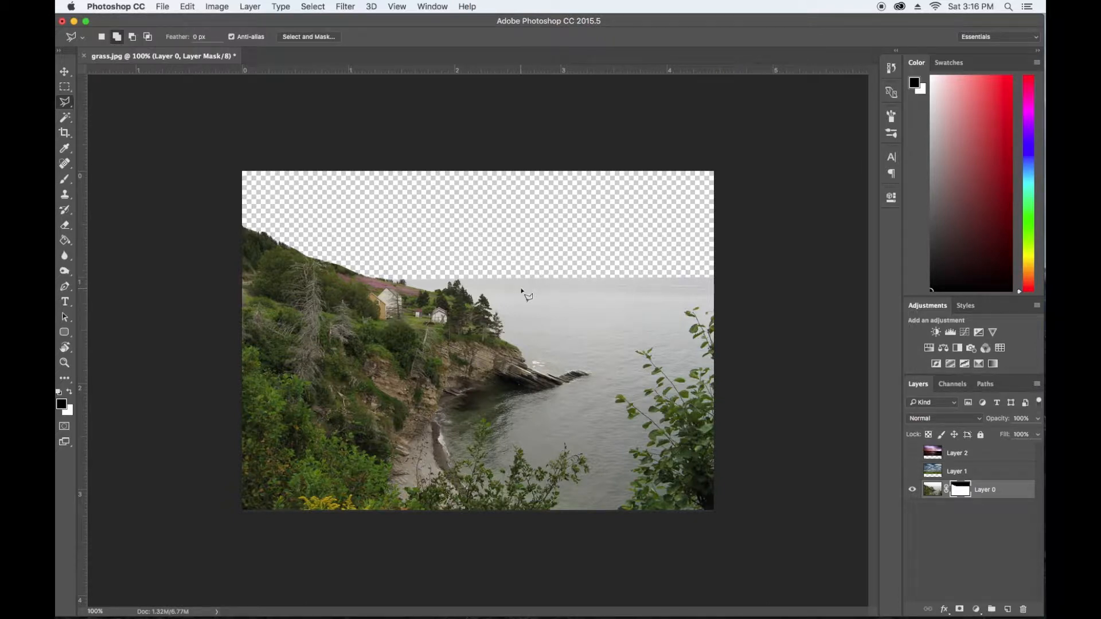
Make Layer 1 with the cloudy sky visible and move it beneath Layer 0, keeping both layers shown.
left_click(912, 473)
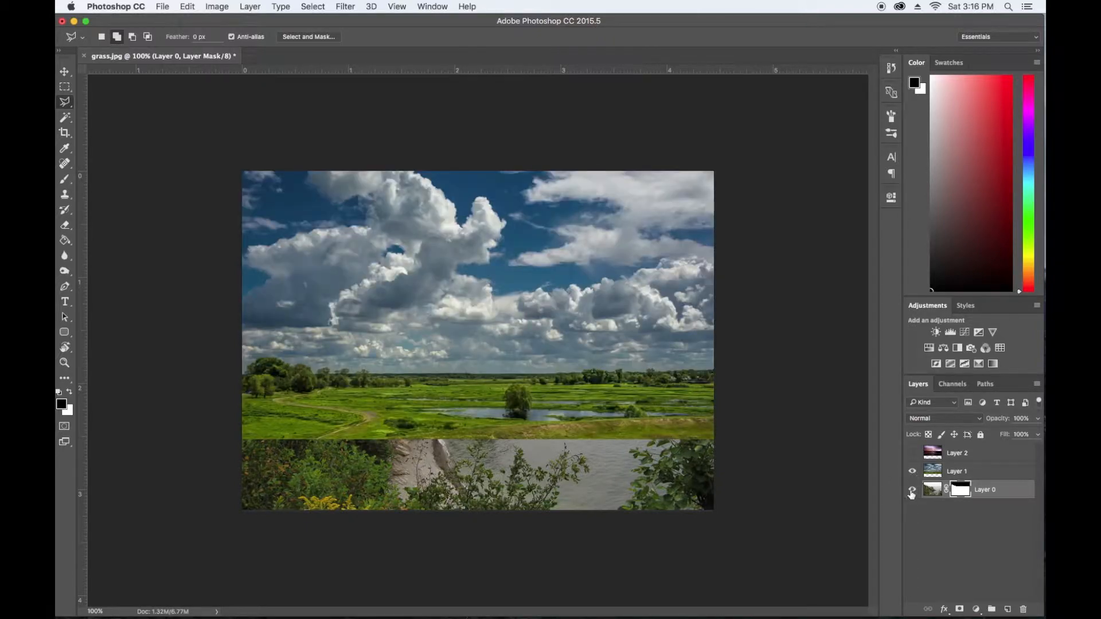
left_click(913, 490)
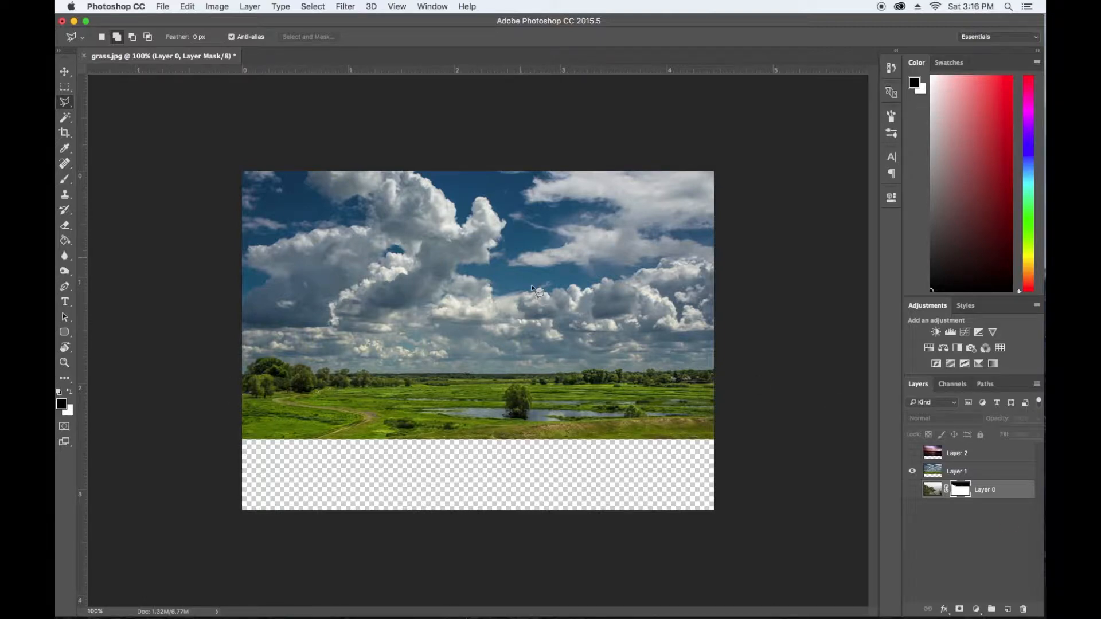
left_click_drag(944, 471, 945, 499)
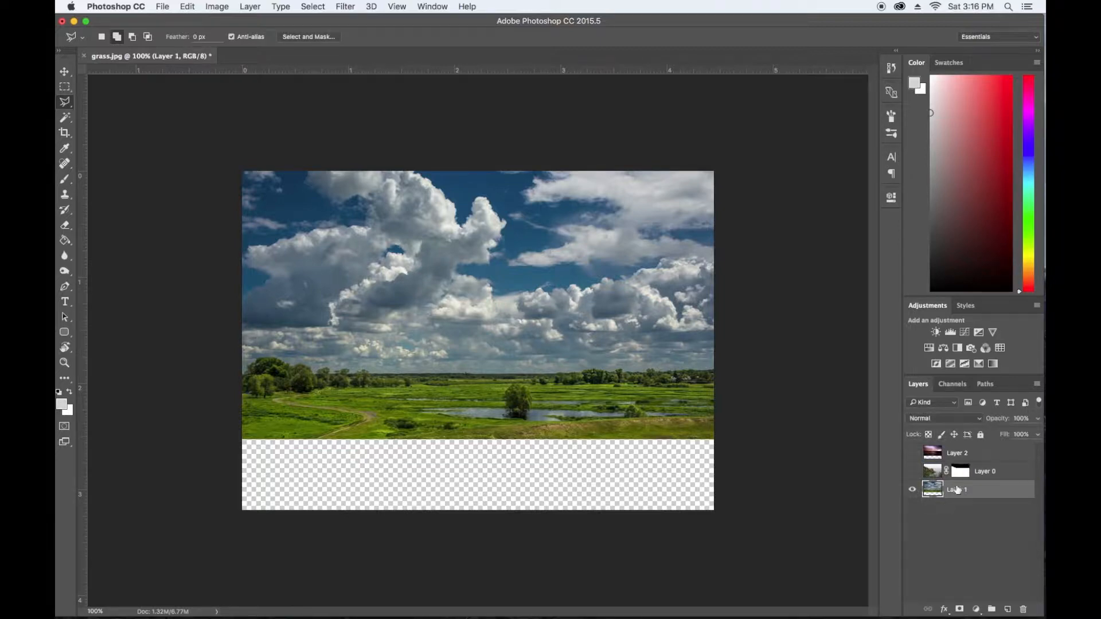
left_click(912, 473)
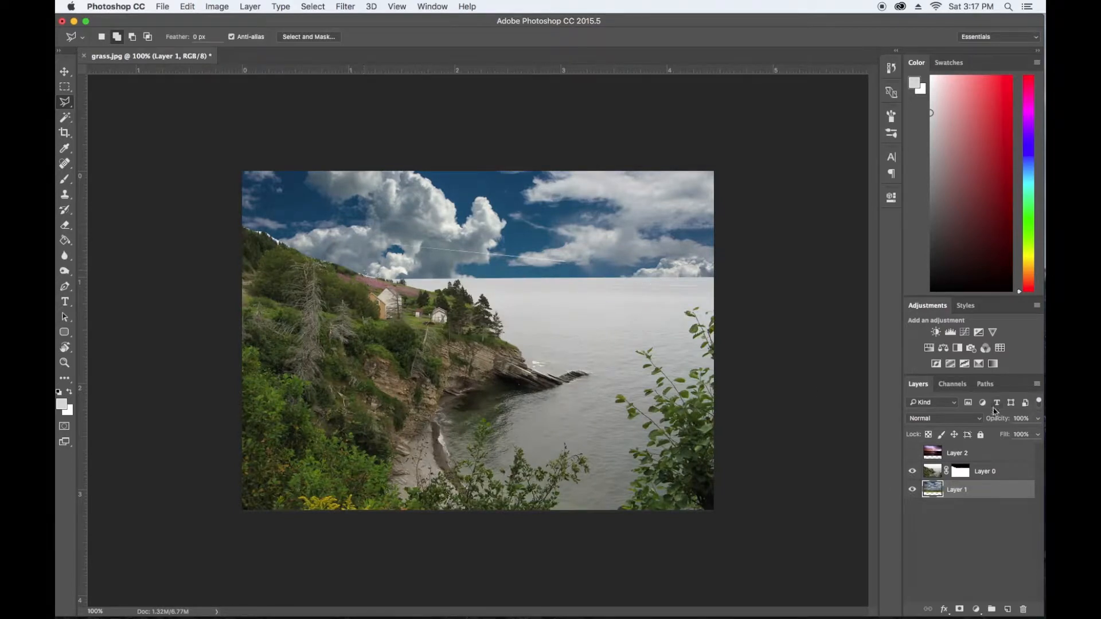
Paint out the thin stray line in the sky on Layer 0's mask with an 80 px black brush, and swap the foreground to white.
left_click(961, 470)
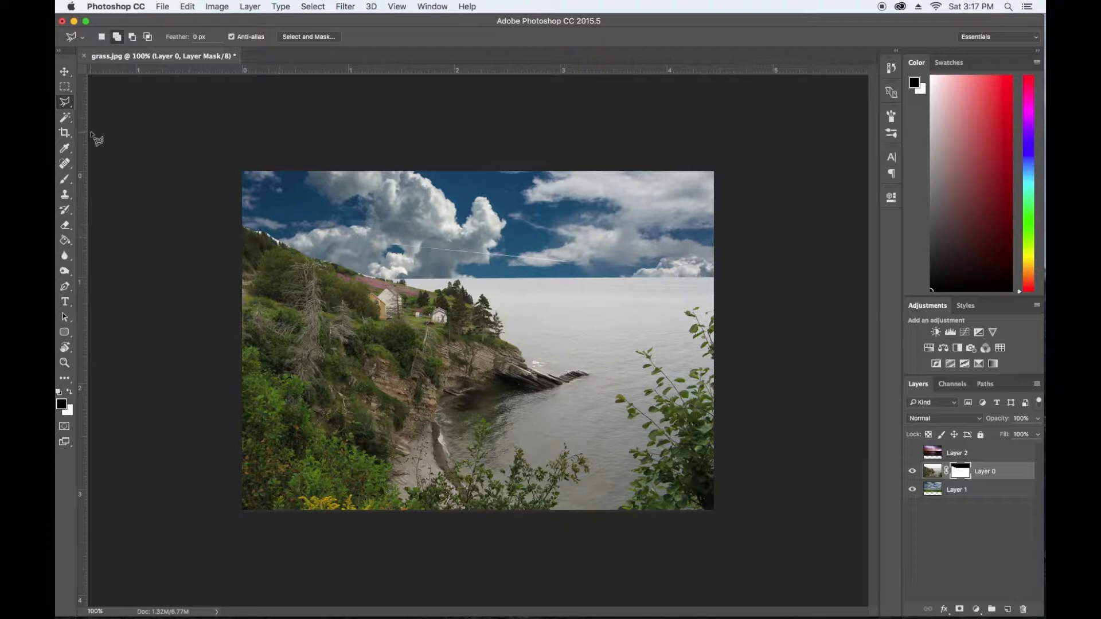
key("b")
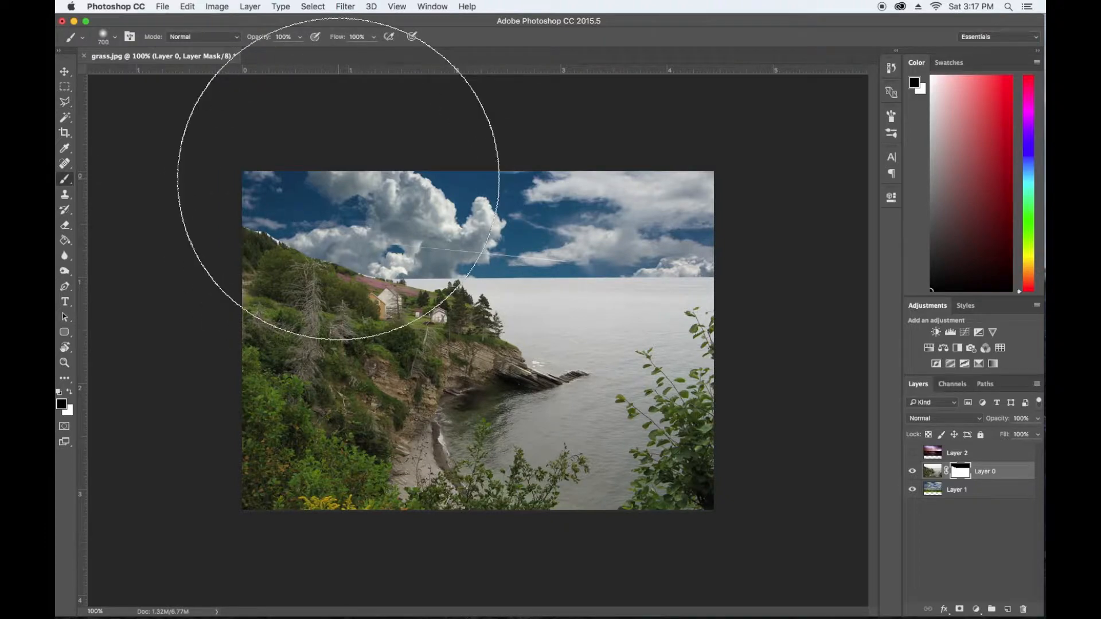
key("bracketleft")
key("bracketleft")
key("bracketleft")
key("bracketleft")
key("bracketleft")
key("bracketleft")
key("bracketleft")
key("bracketleft")
key("bracketleft")
key("bracketleft")
key("bracketleft")
key("bracketleft")
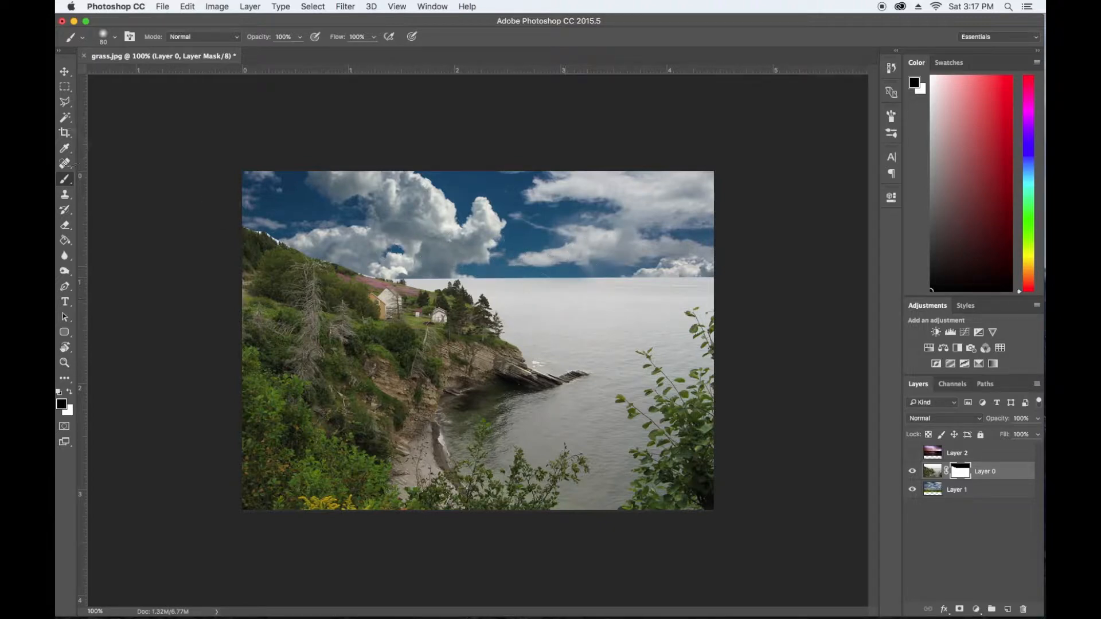
key("x")
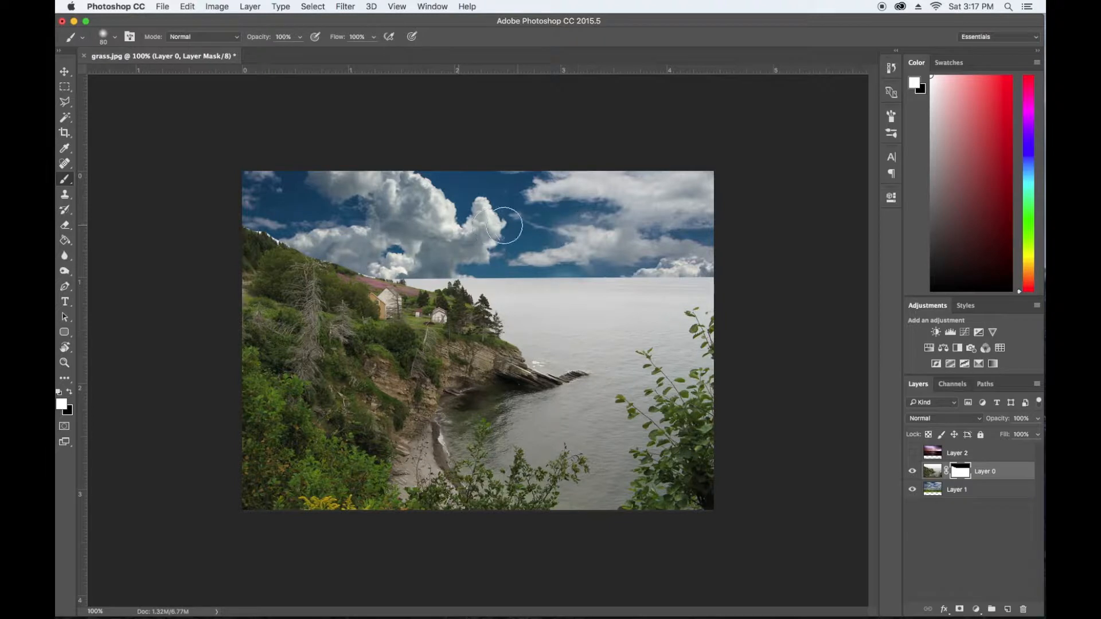
Move Layer 1 upward so its lower clouds sit behind the coastline's horizon.
left_click(960, 495)
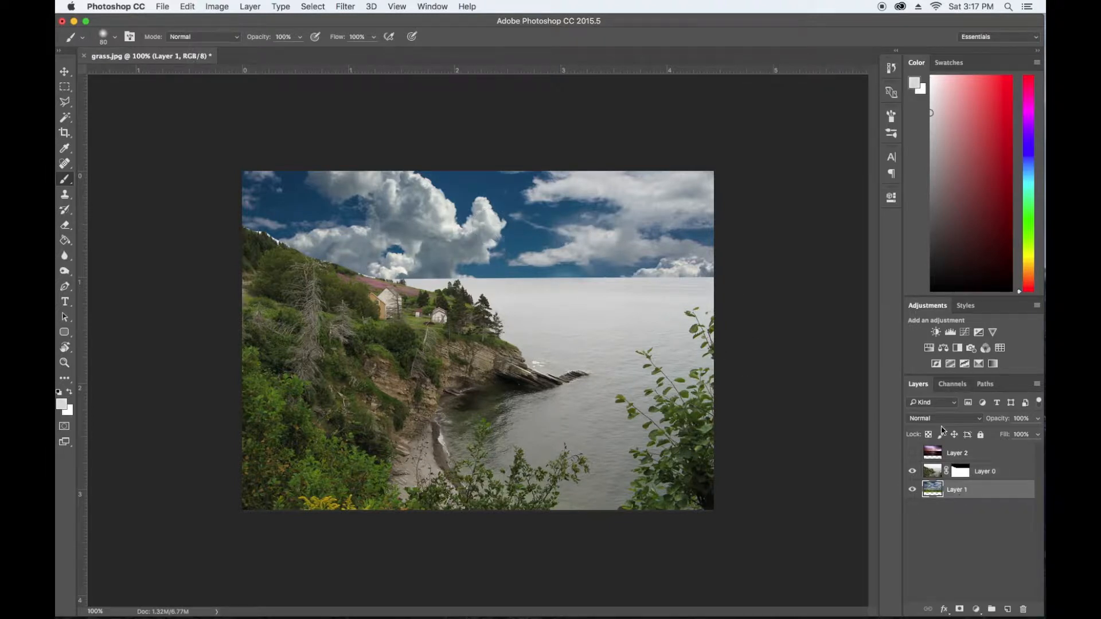
key("v")
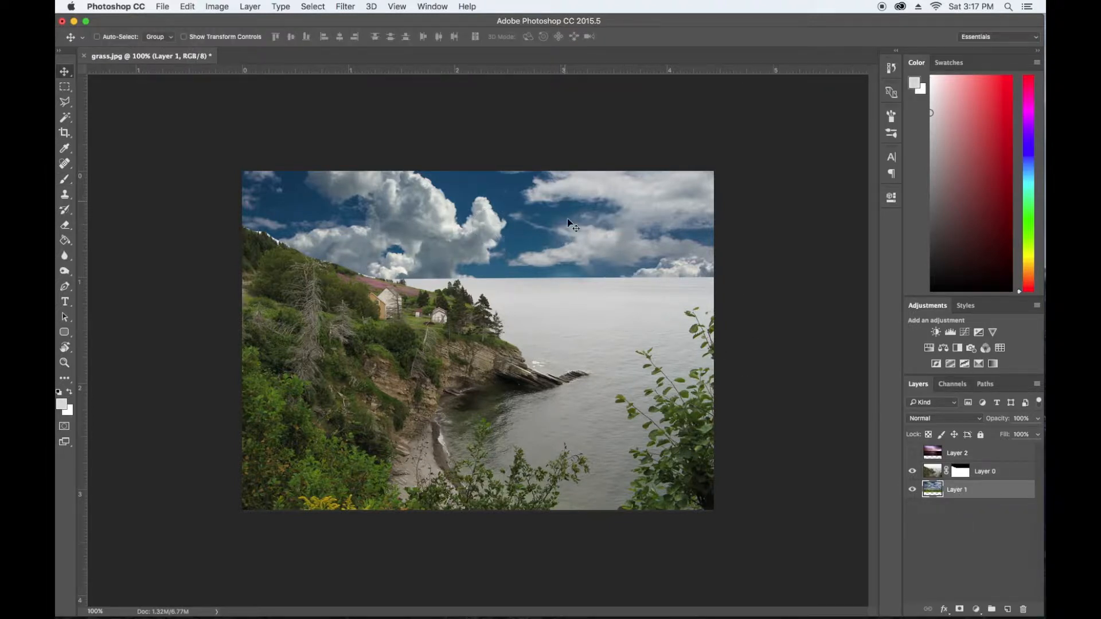
left_click_drag(570, 225, 566, 166)
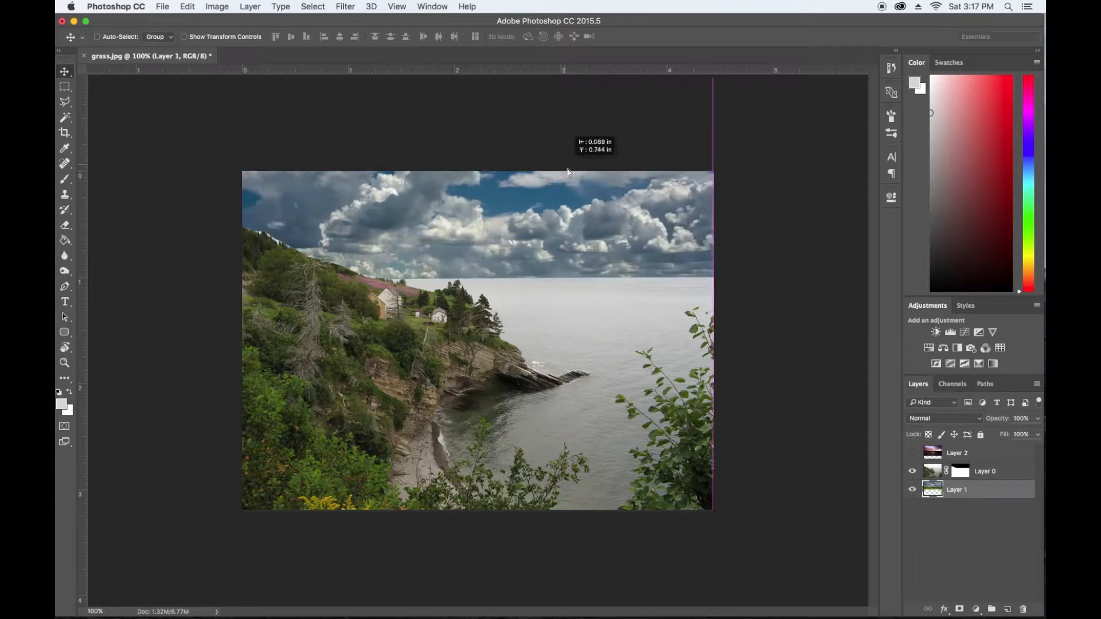
left_click_drag(545, 210, 548, 198)
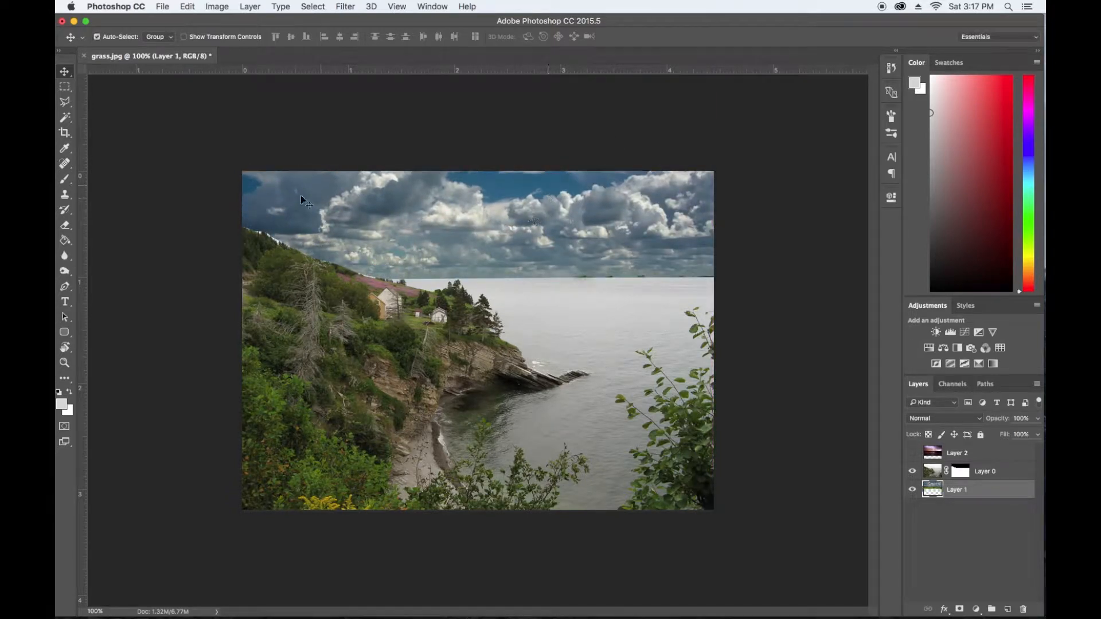
Transform Layer 1 and fine-tune its position so the clouds fill the whole sky down to the horizon.
key("ctrl+t")
left_click_drag(714, 347, 650, 309)
left_click_drag(580, 233, 653, 269)
left_click_drag(297, 105, 215, 105)
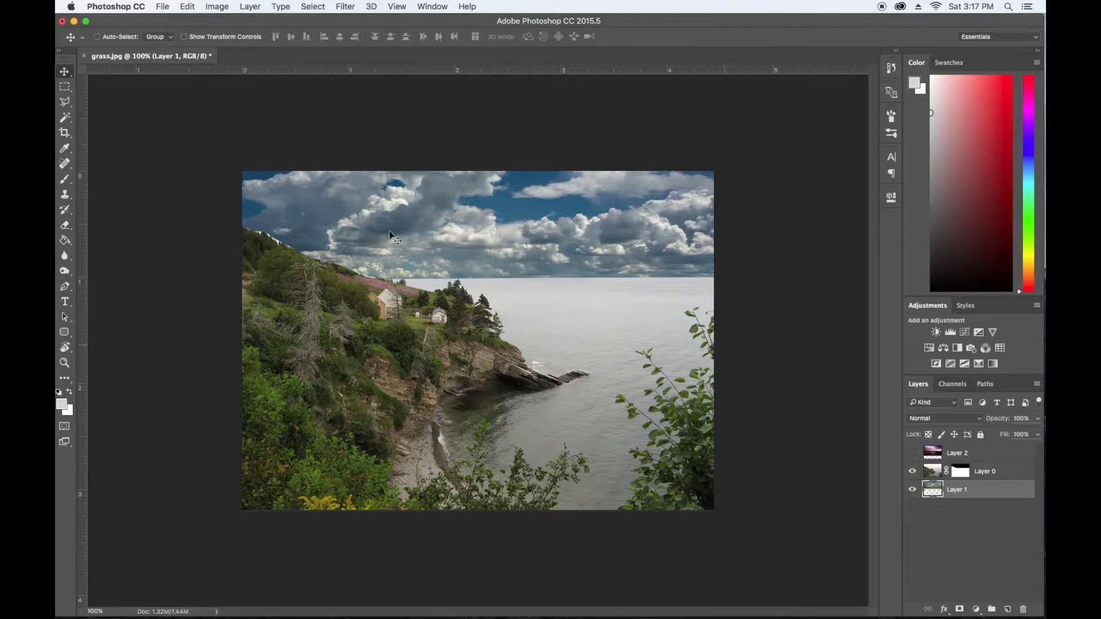
left_click_drag(555, 243, 557, 234)
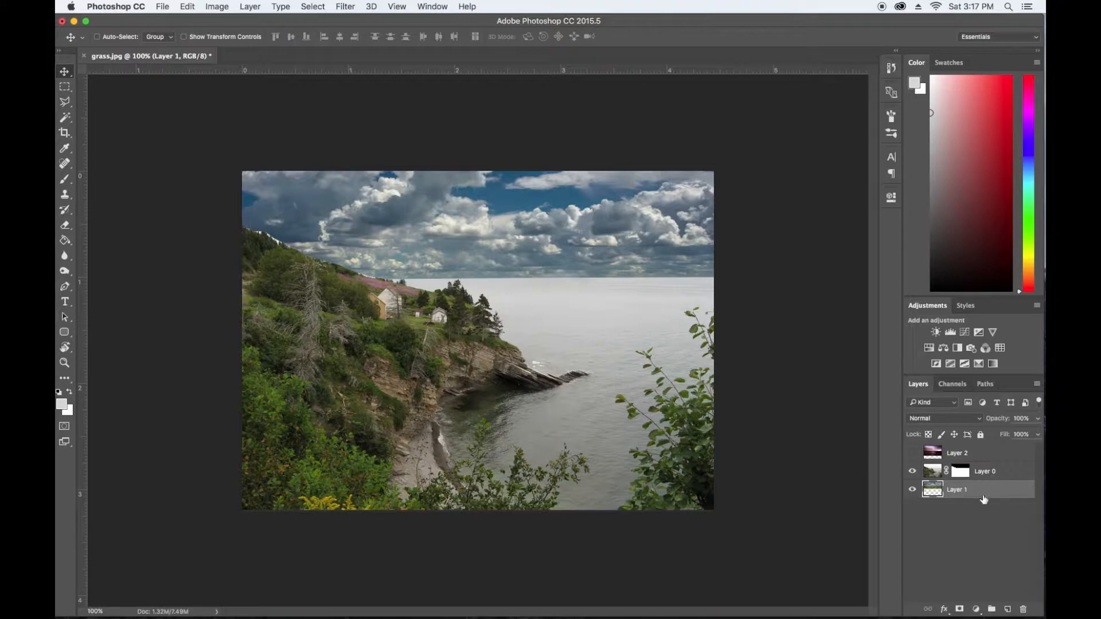
Add a Color Balance adjustment layer above Layer 1 and clip it to that layer.
left_click(977, 611)
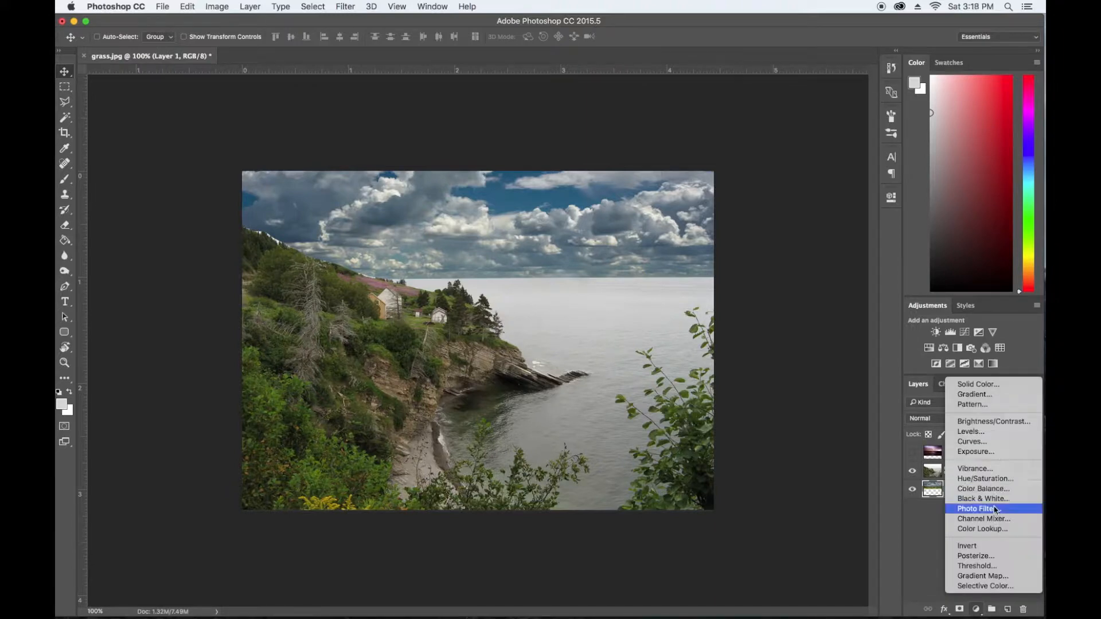
left_click(990, 489)
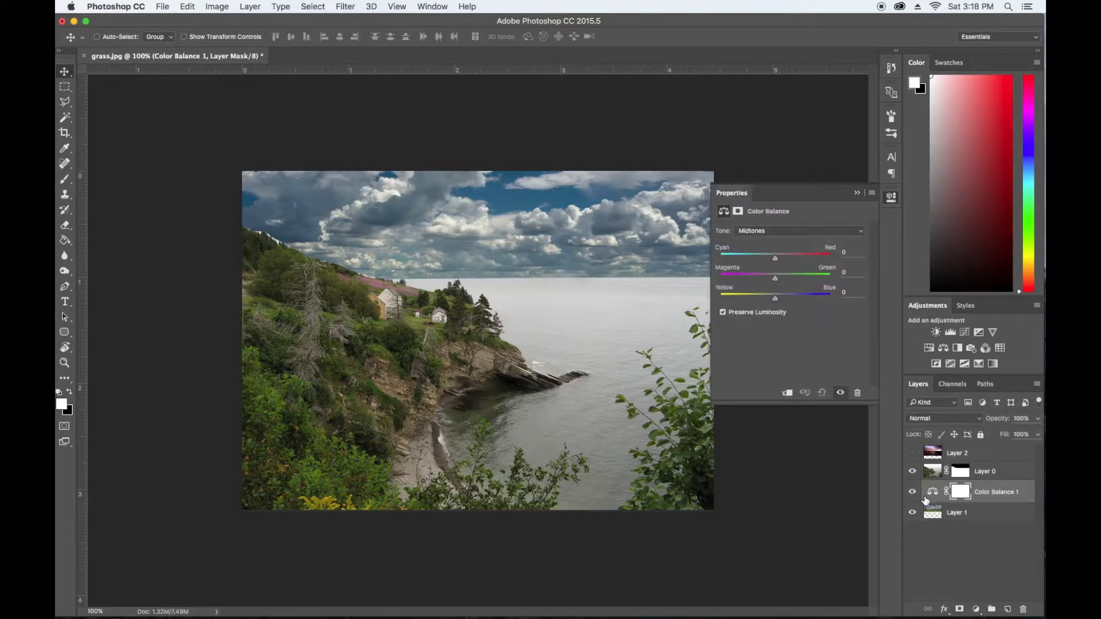
left_click(945, 500, "alt")
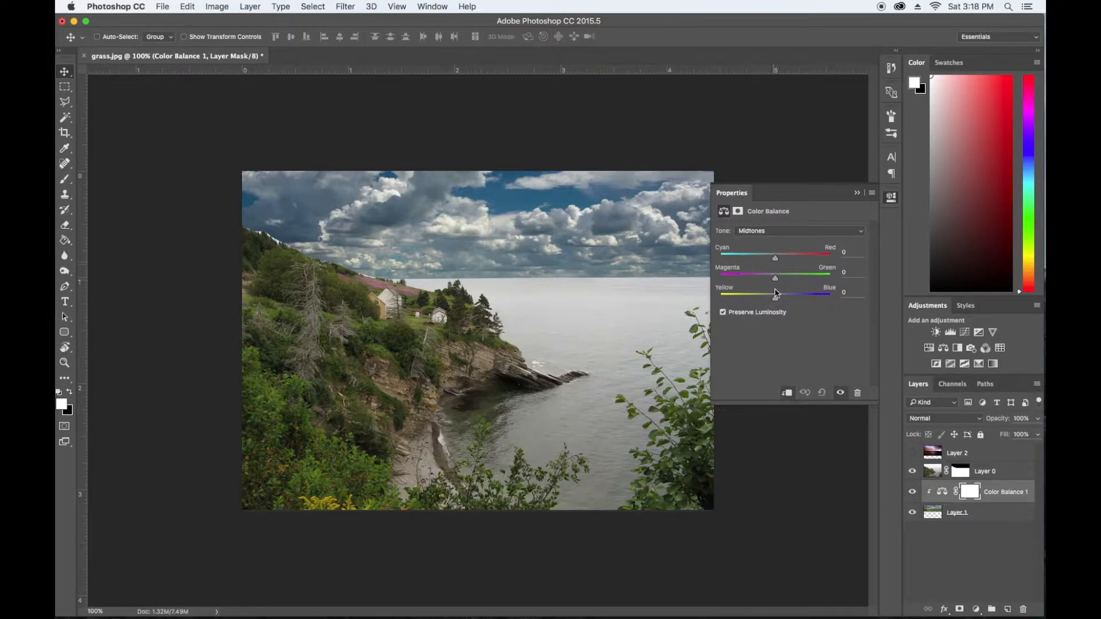
Adjust the clipped Color Balance in midtones, shadows and highlights, shifting the sky's blues toward yellow and cyan.
left_click_drag(769, 301, 770, 299)
left_click(792, 232)
left_click(779, 221)
left_click_drag(779, 259, 770, 261)
left_click_drag(775, 303, 772, 305)
left_click(778, 238)
left_click(772, 250)
left_click_drag(776, 257, 771, 258)
left_click(858, 194)
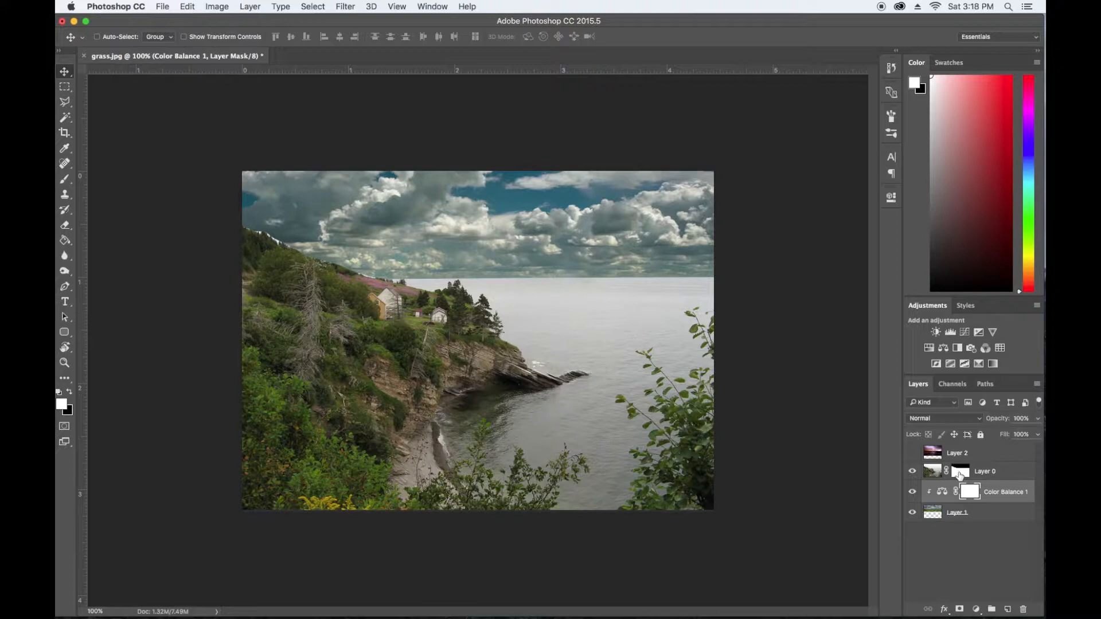
Try blending the horizon on Layer 0's mask with a soft 67 px black brush, and undo the painting.
left_click(947, 473)
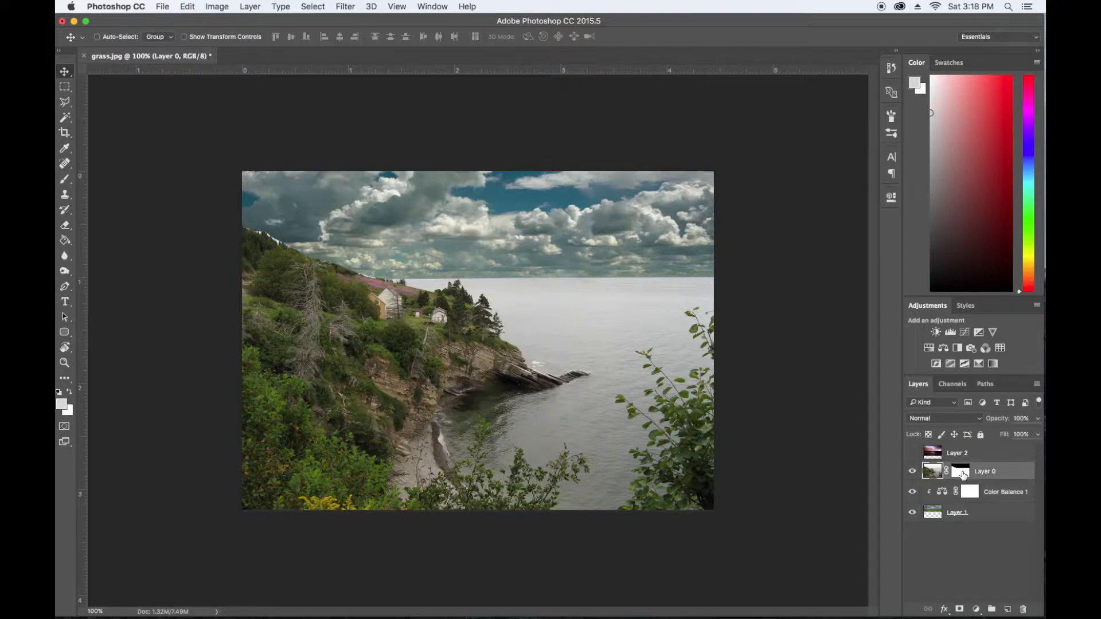
left_click(963, 473)
key("b")
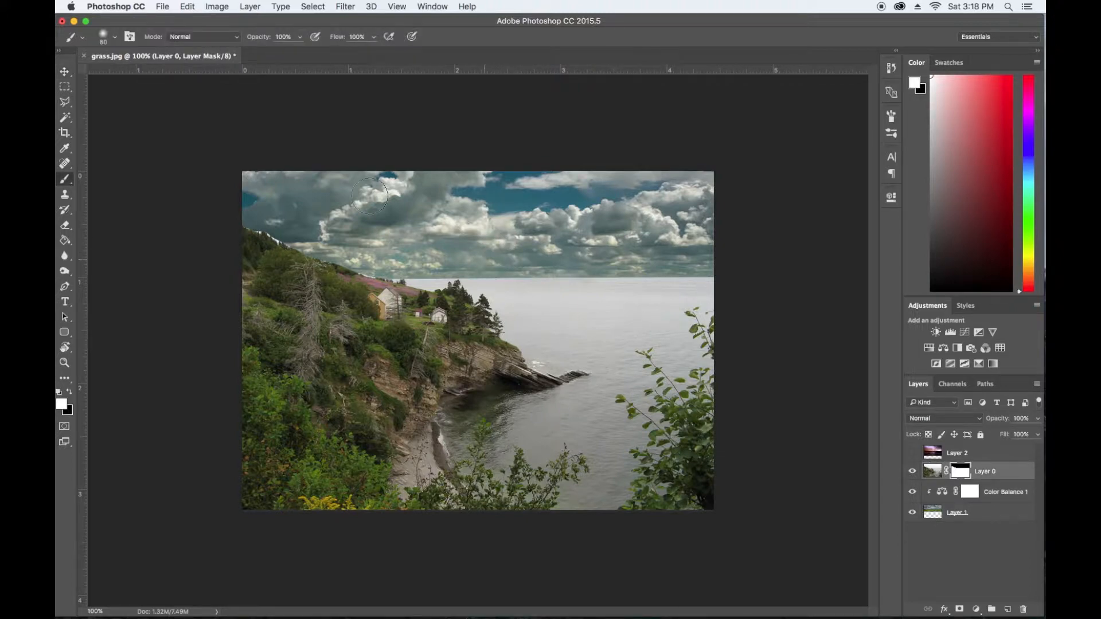
left_click(108, 38)
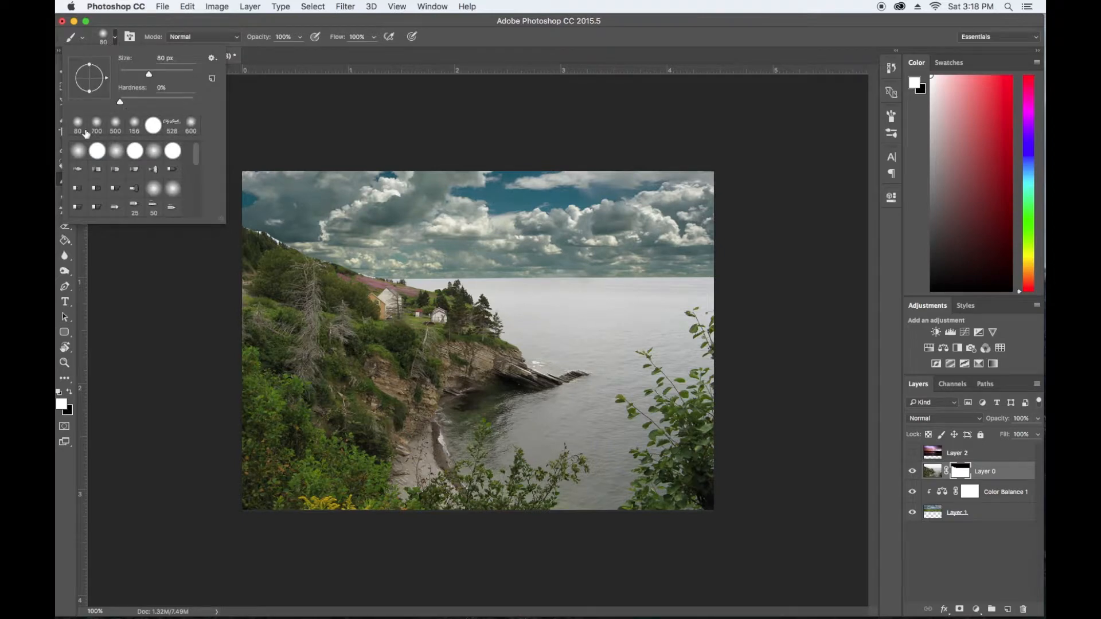
left_click_drag(149, 75, 147, 75)
key("Return")
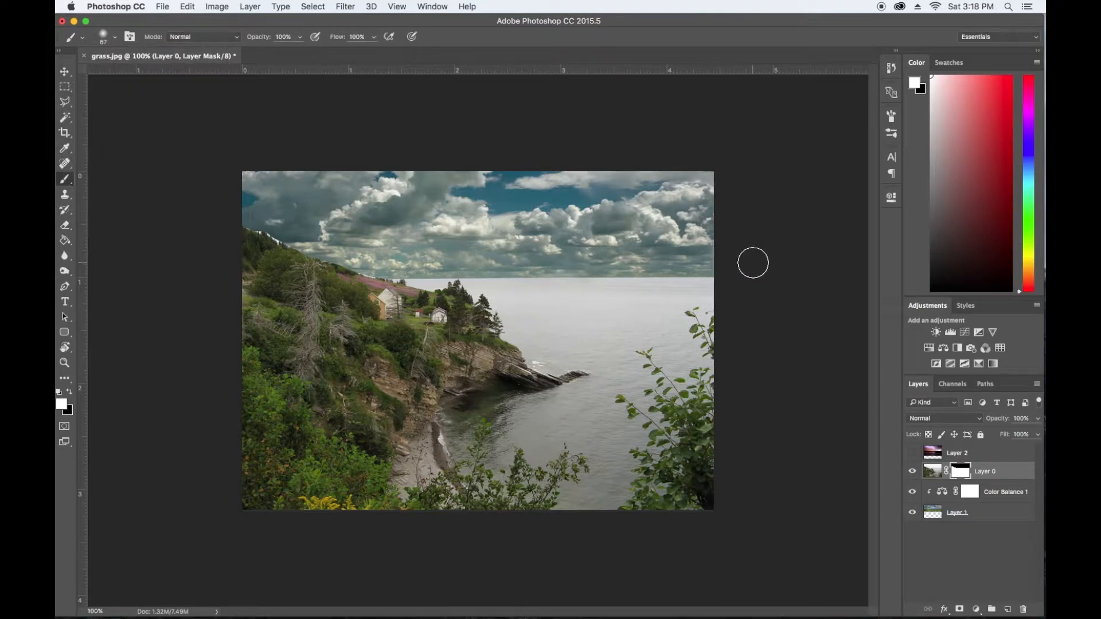
key("x")
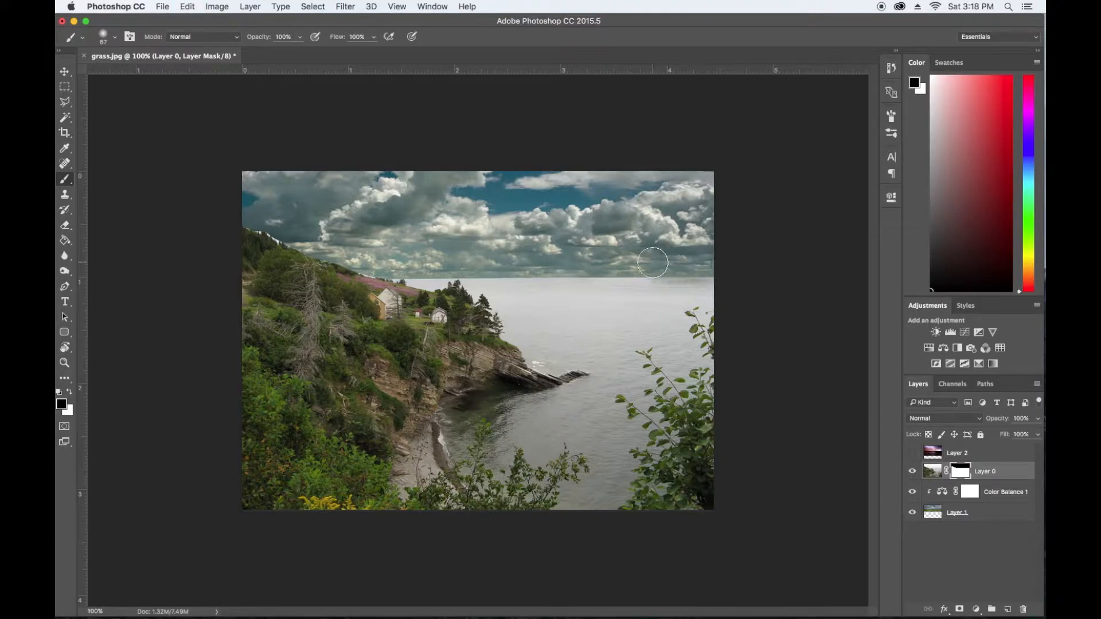
key("super+z")
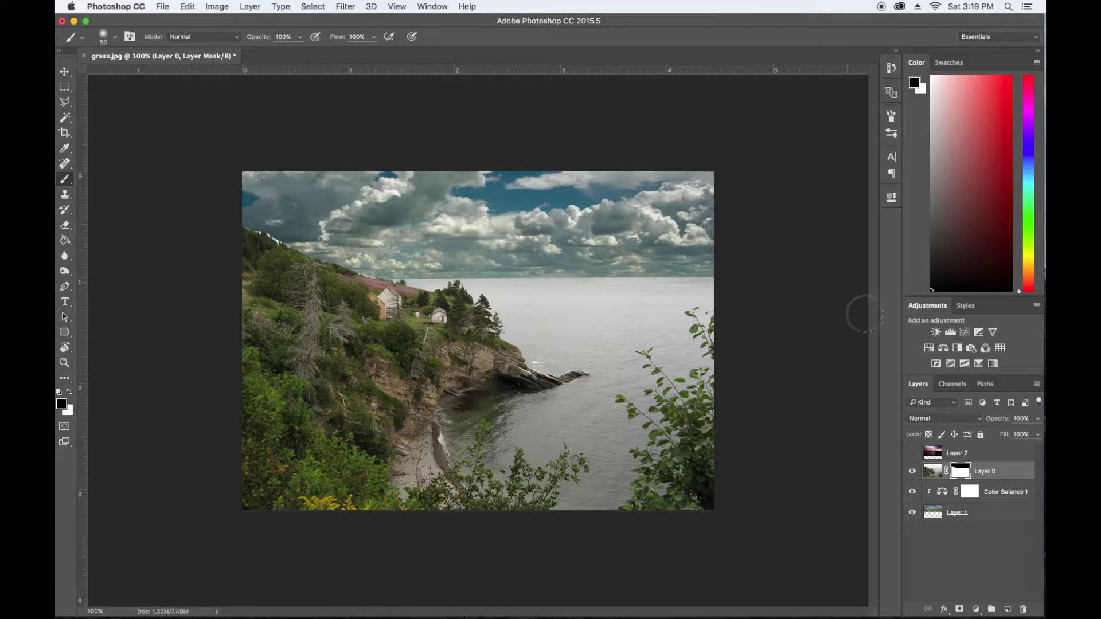
Add a Hue/Saturation adjustment clipped to Layer 1, with Saturation -7 and Lightness +8.
left_click(994, 518)
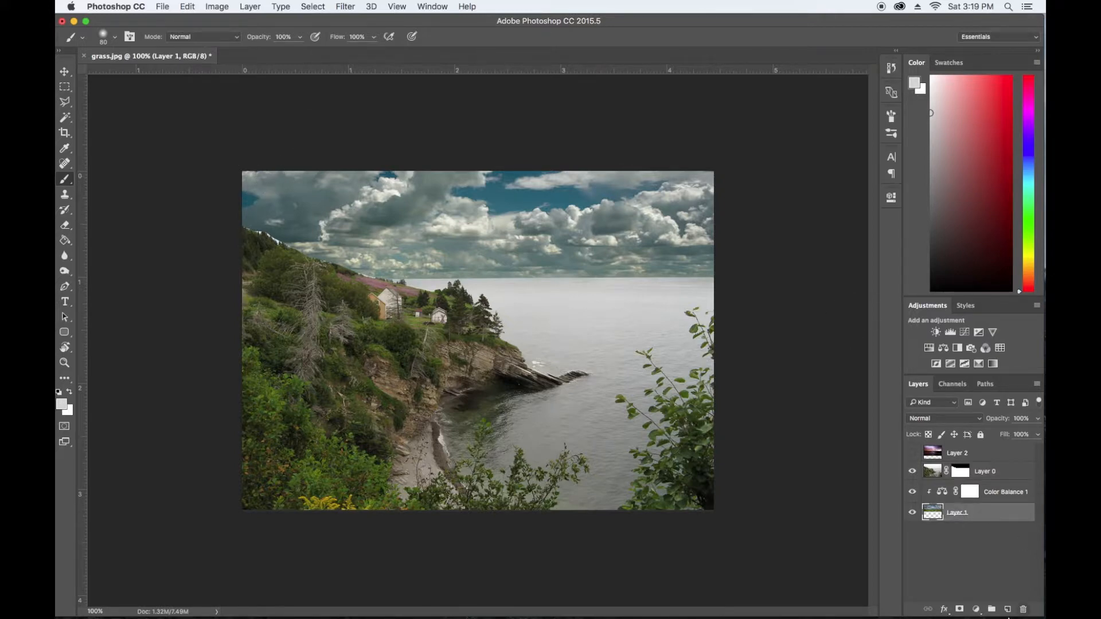
left_click(975, 610)
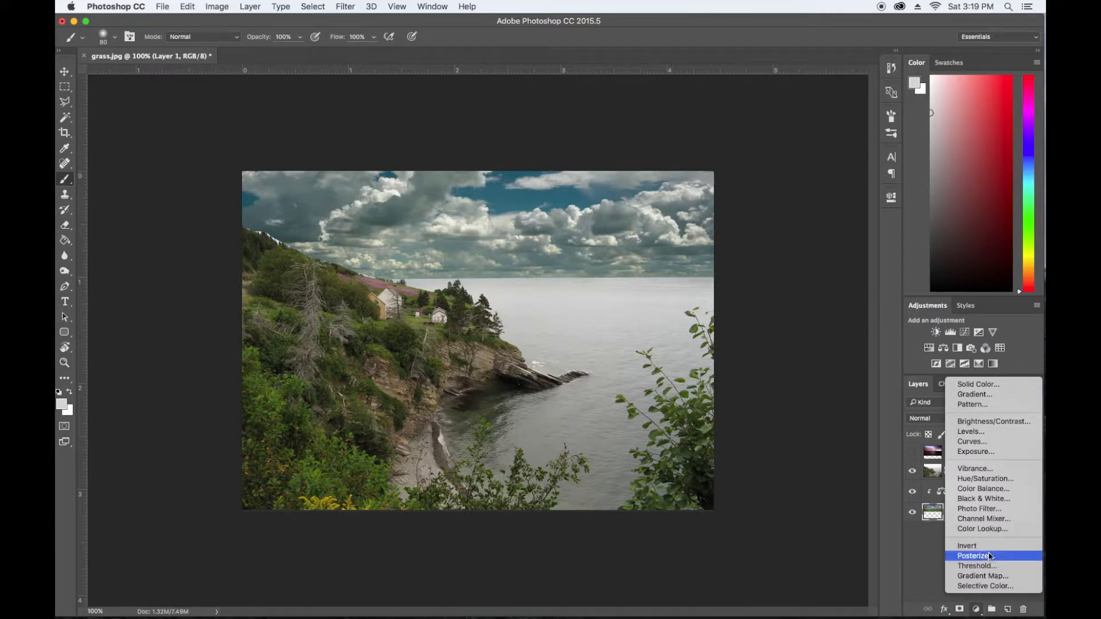
left_click(994, 481)
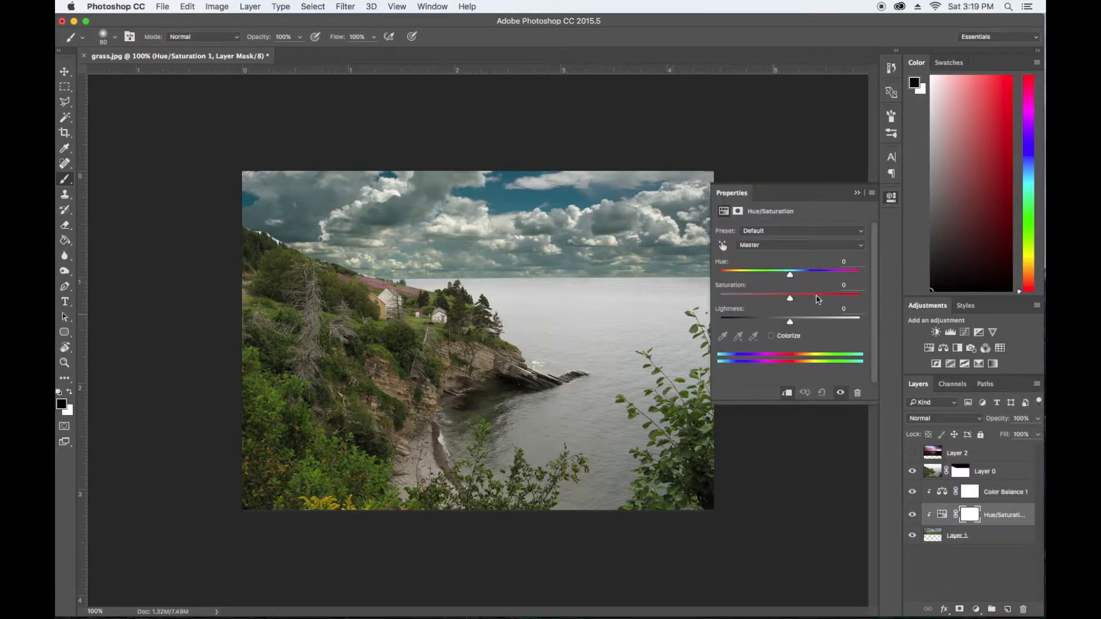
left_click_drag(791, 303, 785, 304)
left_click_drag(795, 327, 799, 326)
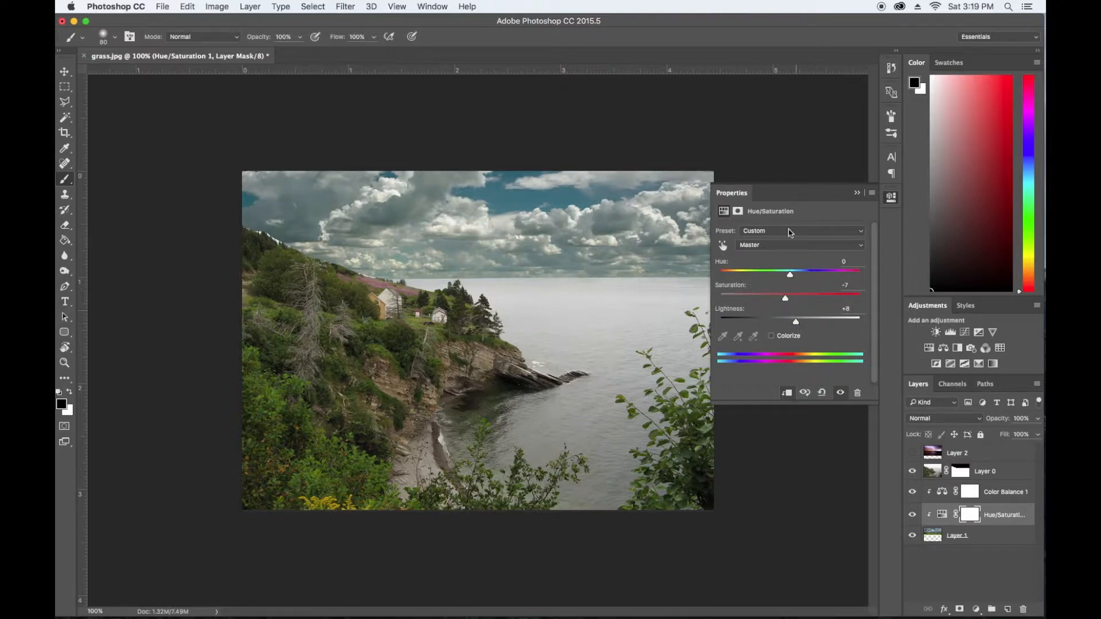
left_click(854, 195)
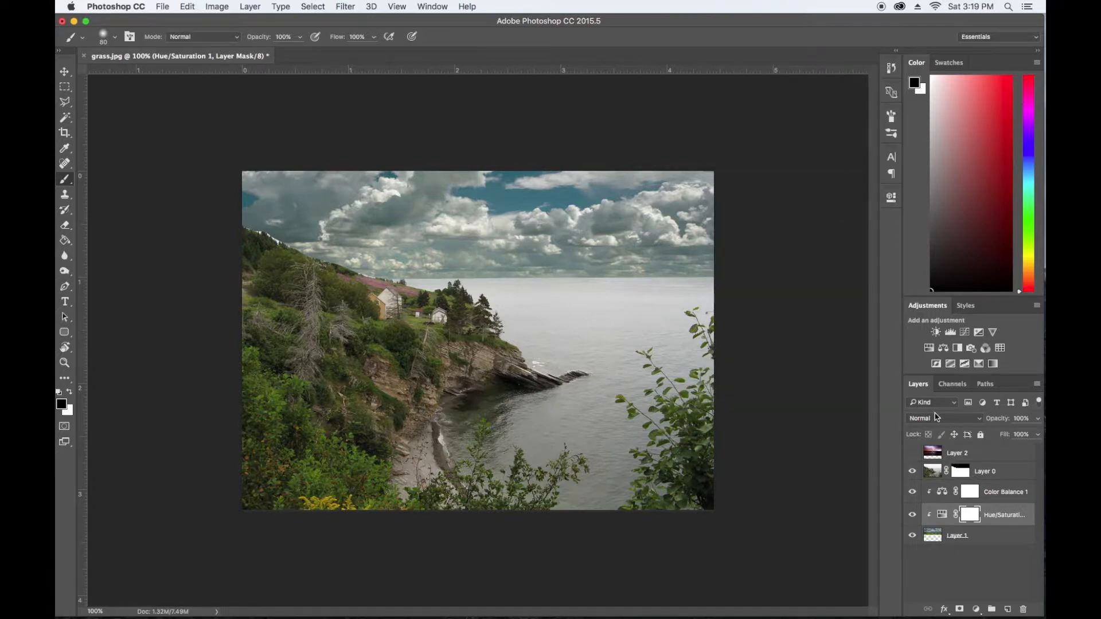
Copy the whole of Layer 1 and paste it as a new layer above Layer 0.
left_click(912, 538)
left_click(996, 543)
key("super+a")
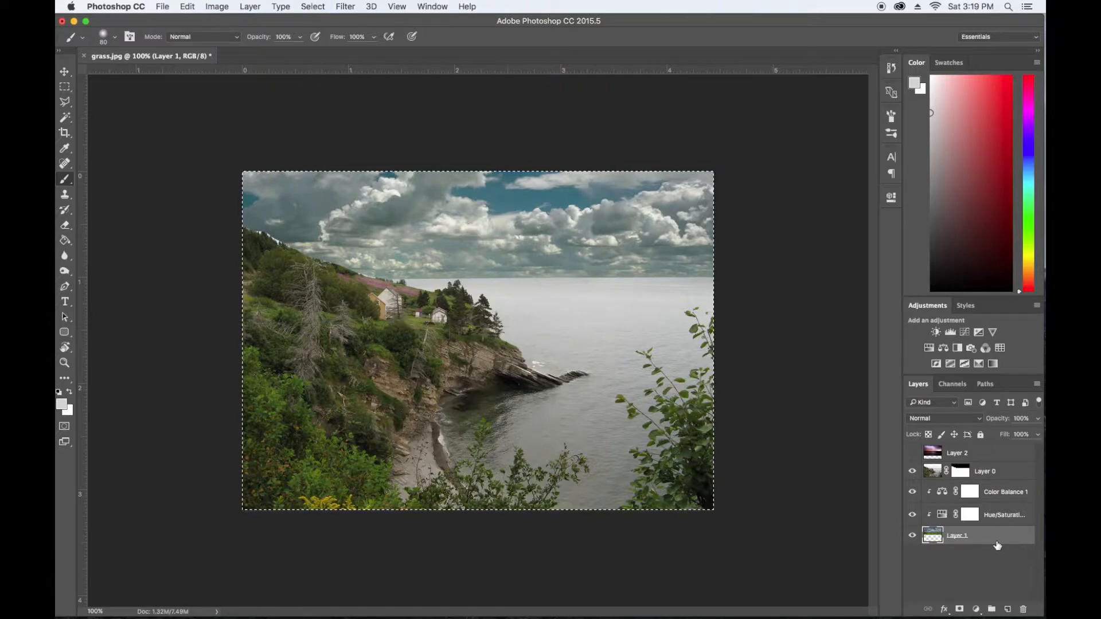
left_click(989, 472)
key("super+v")
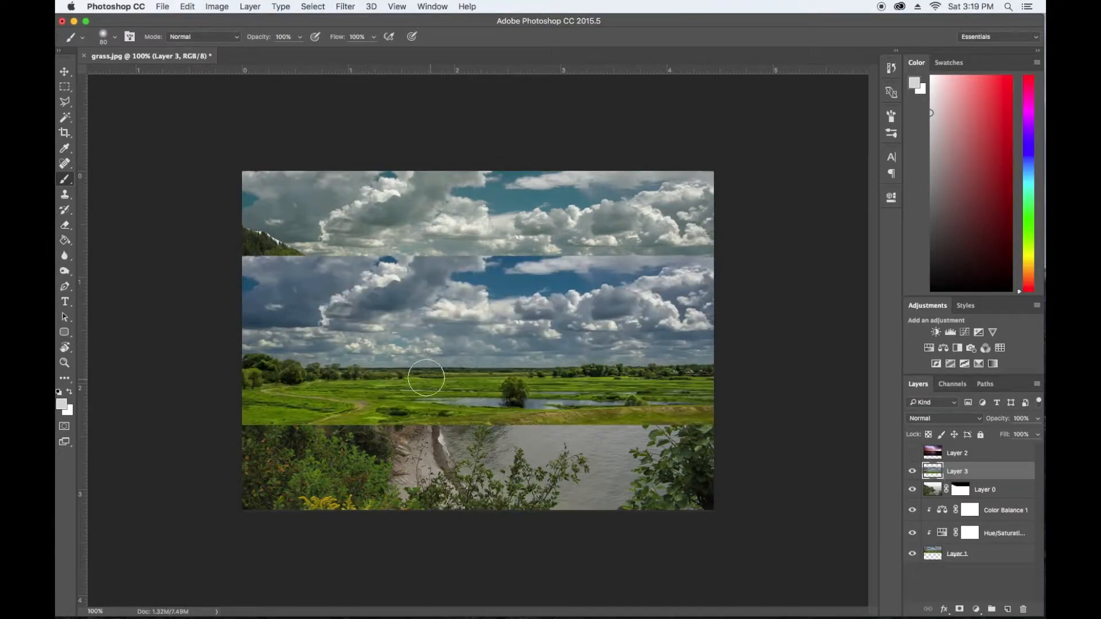
Select the green field below the clouds on Layer 3 with the Polygonal Lasso, delete it, and deselect.
key("ctrl+Up")
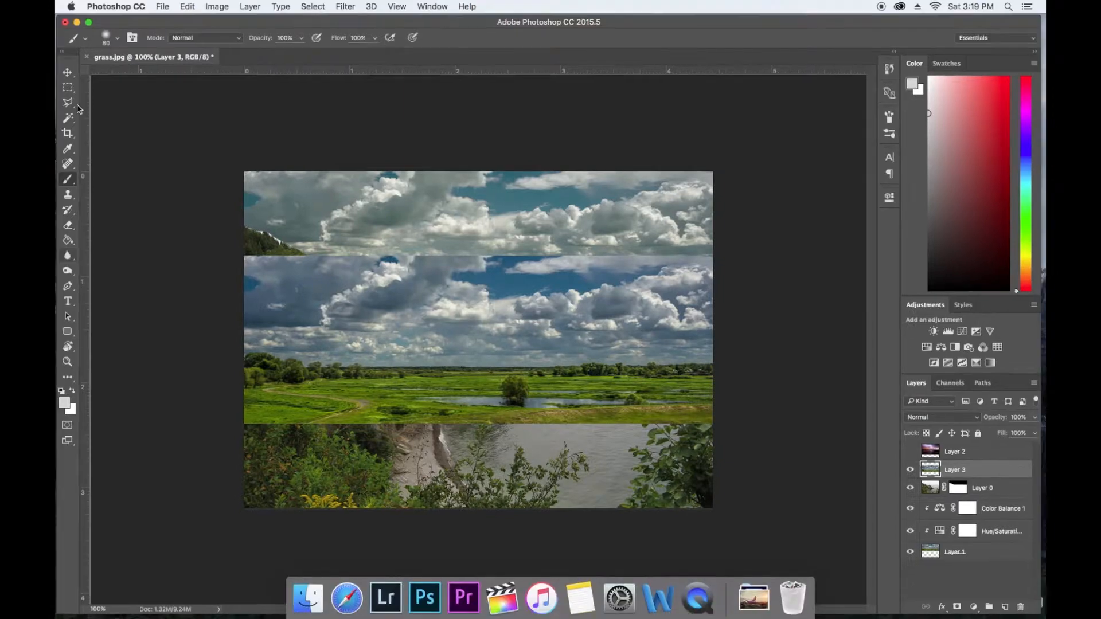
left_click(230, 147)
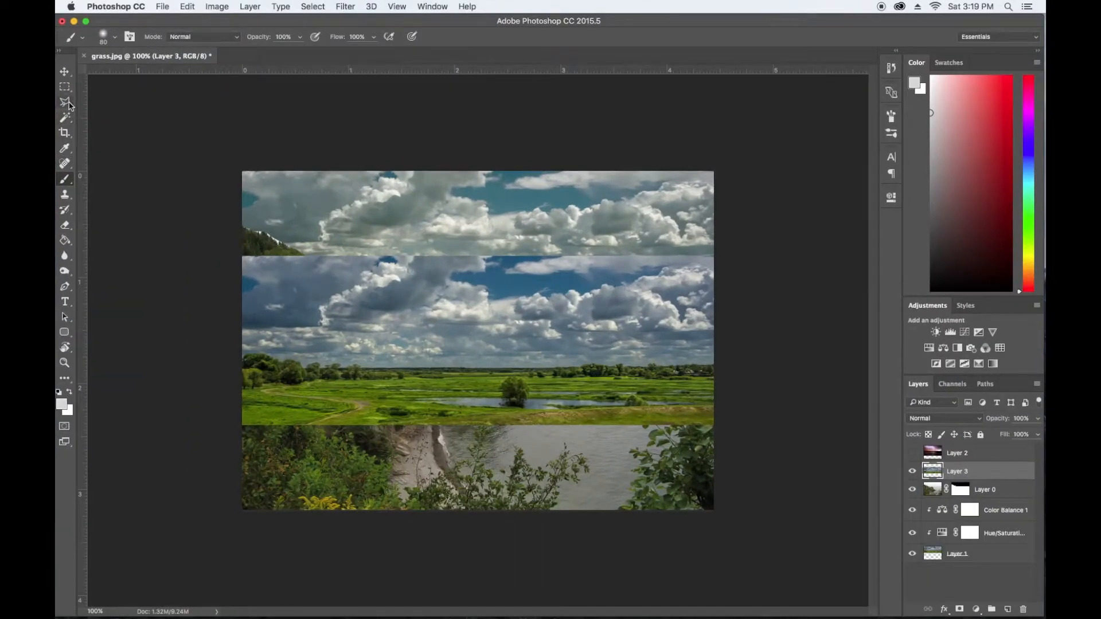
left_click(67, 103)
left_click(241, 355)
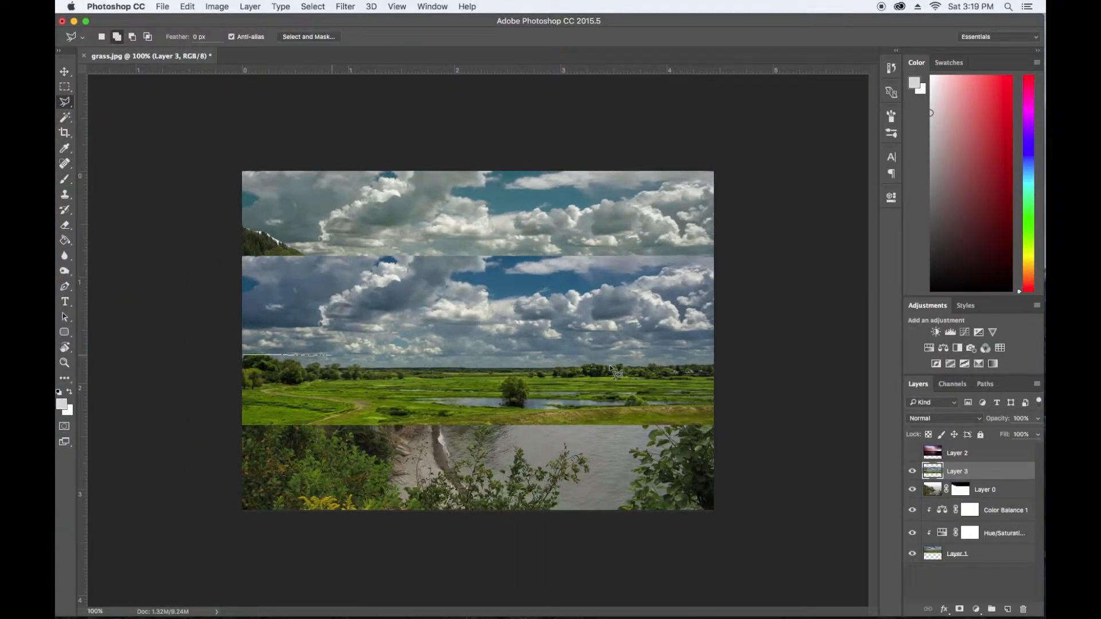
left_click(727, 355)
left_click(728, 462)
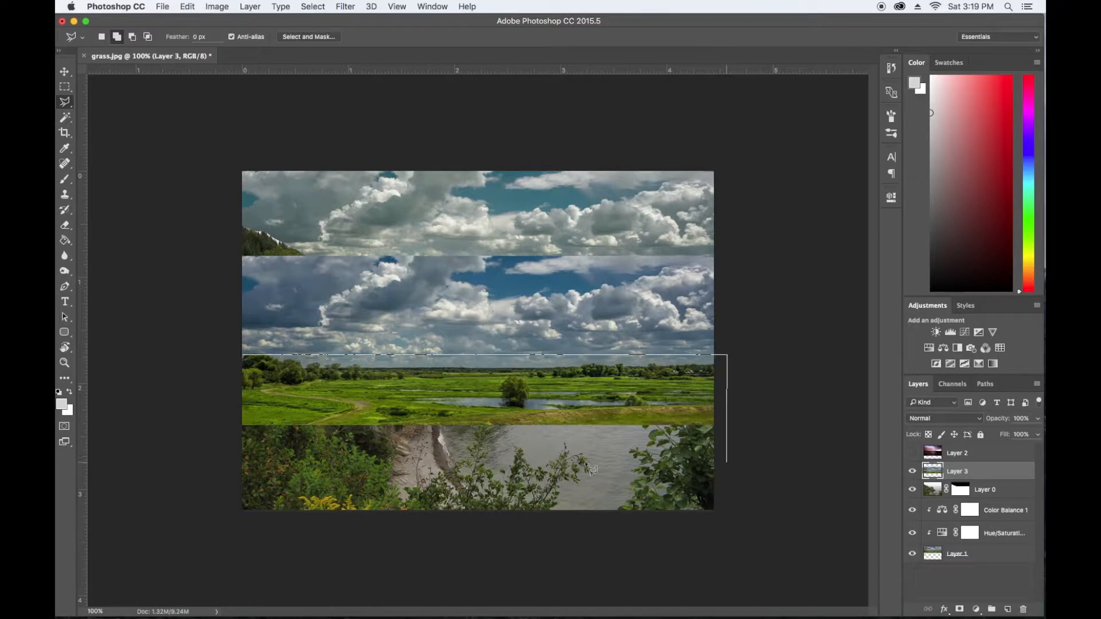
left_click(193, 445)
double_click(227, 390)
key("Delete")
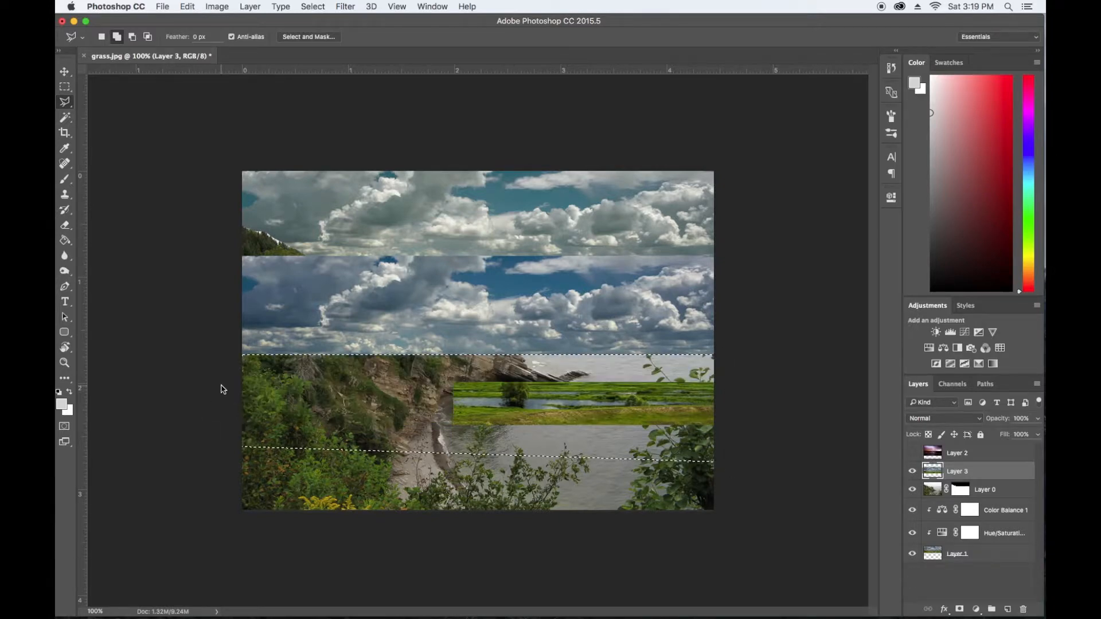
key("super+d")
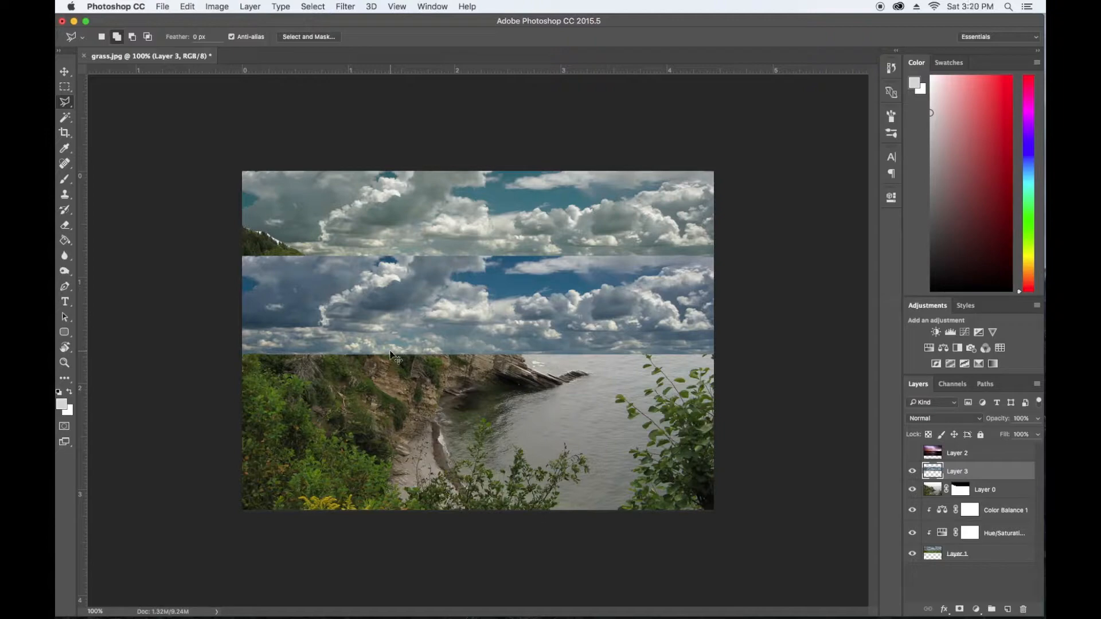
Flip the Layer 3 cloud strip horizontally and move it over the water just below the horizon.
key("super+t")
right_click(438, 306)
left_click(507, 453)
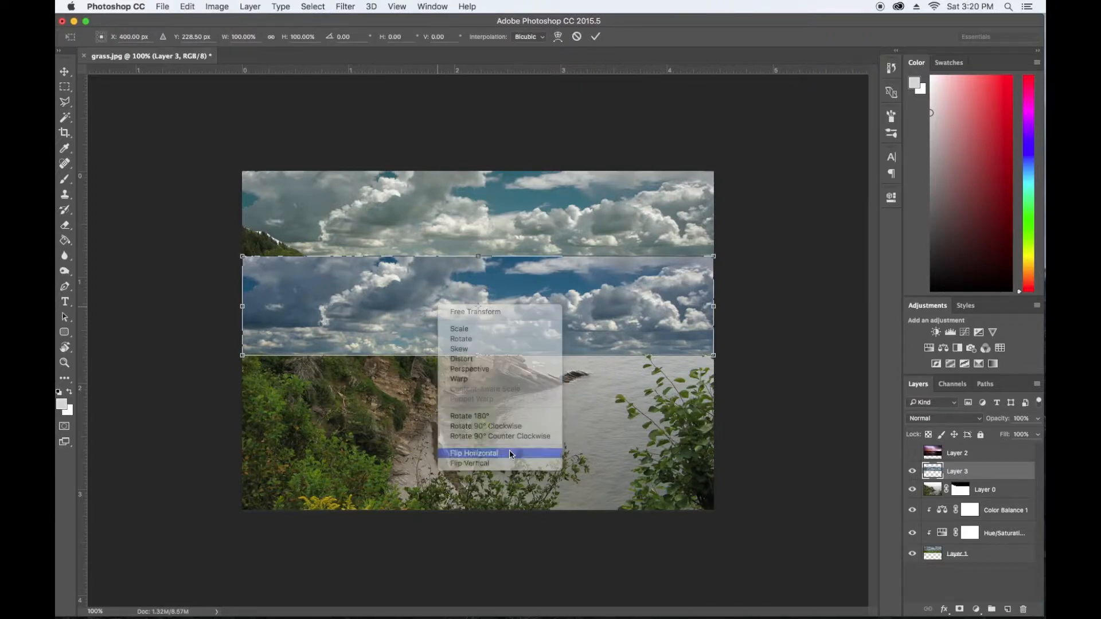
mouse_move(538, 333)
left_mouse_down()
mouse_move(579, 378)
mouse_move(604, 383)
mouse_move(576, 353)
mouse_move(586, 335)
left_mouse_up()
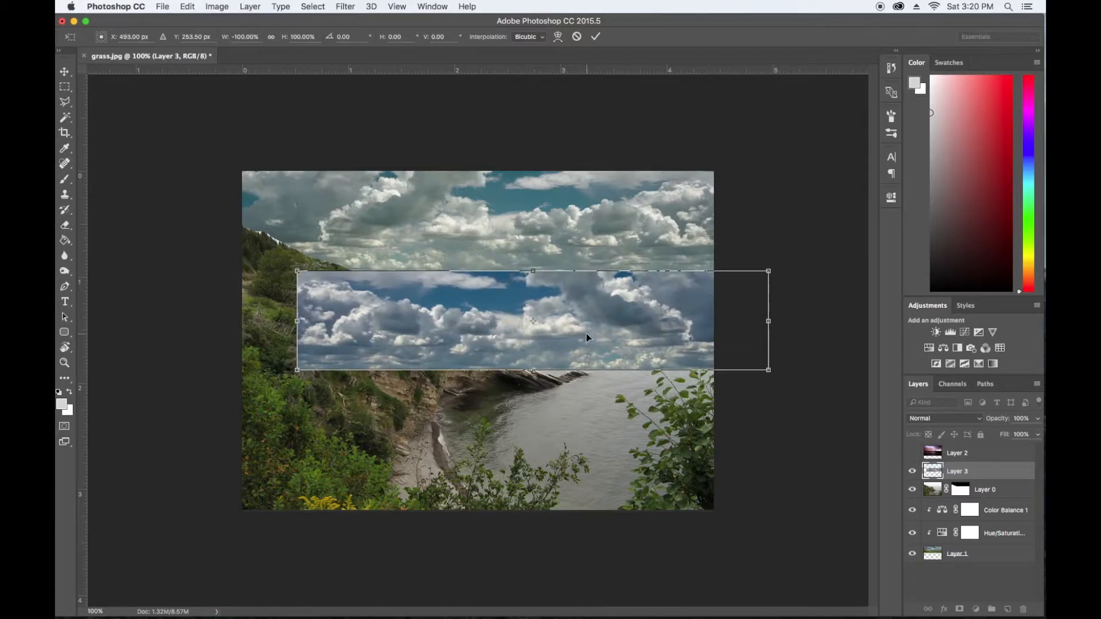
key("Return")
key("l")
Duplicate the Layer 3 cloud strip, place the copy directly beneath it, and stretch the copy to about 150% height.
key("super+j")
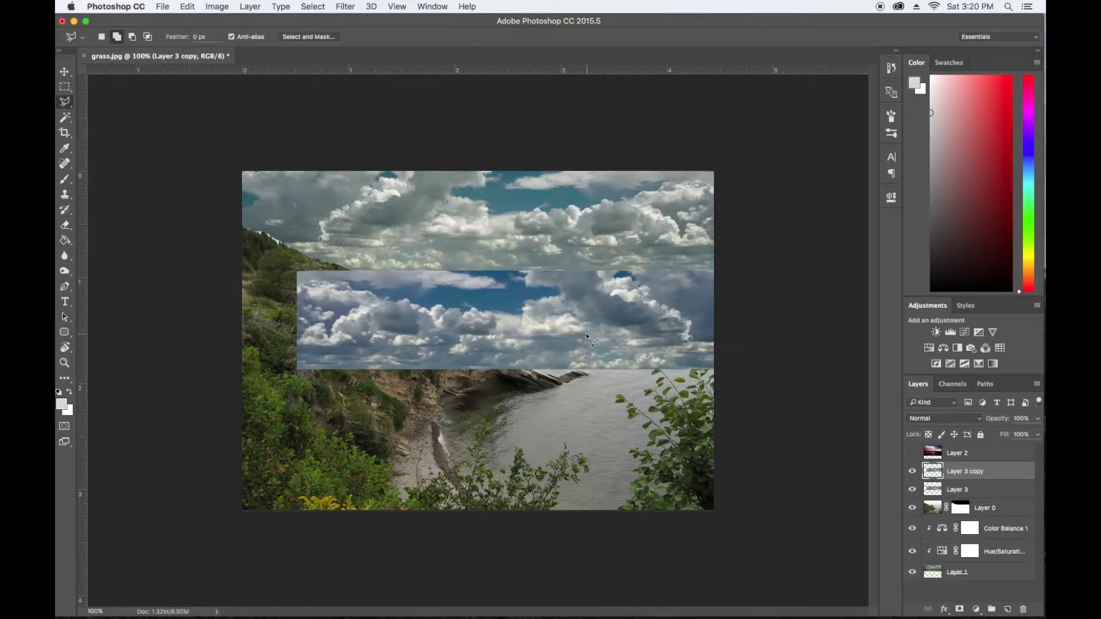
key("v")
left_click_drag(586, 335, 603, 428)
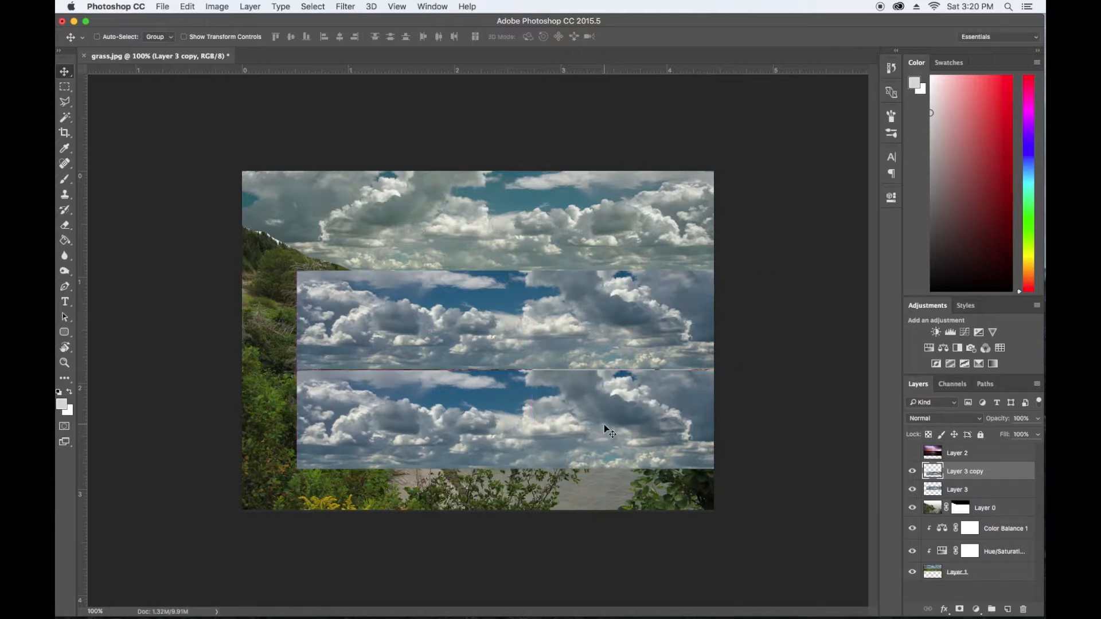
key("super+t")
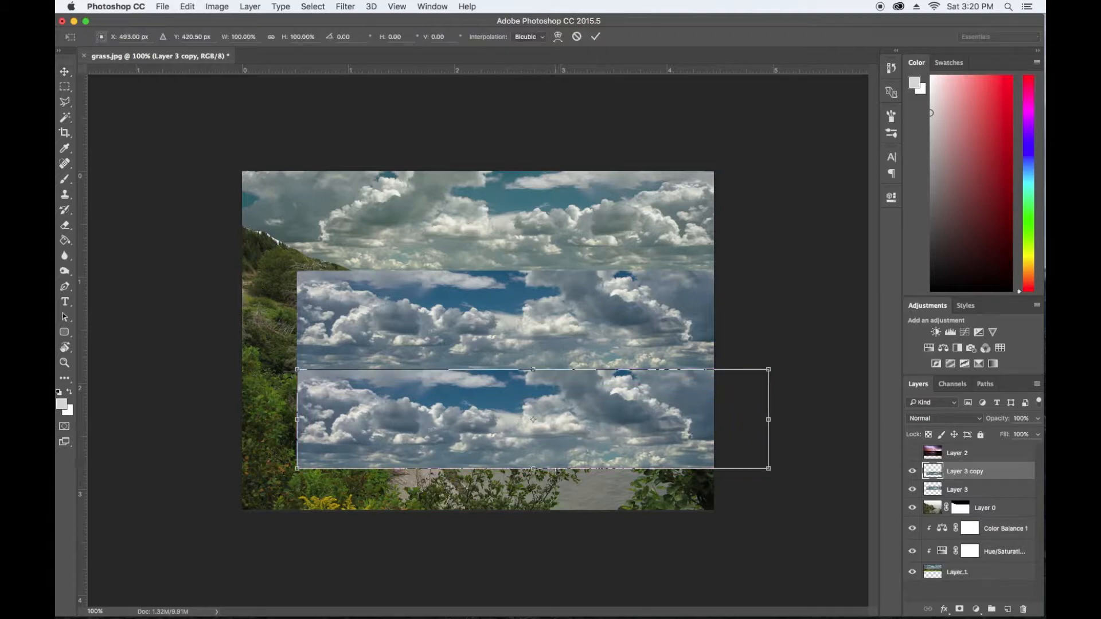
left_click_drag(535, 480, 535, 516)
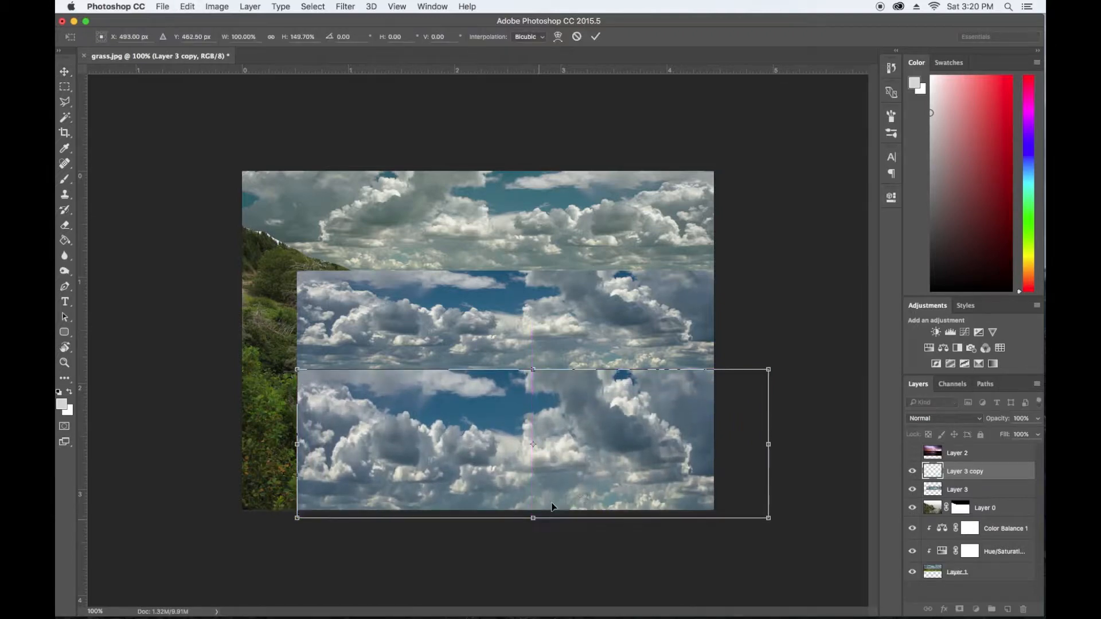
key("Return")
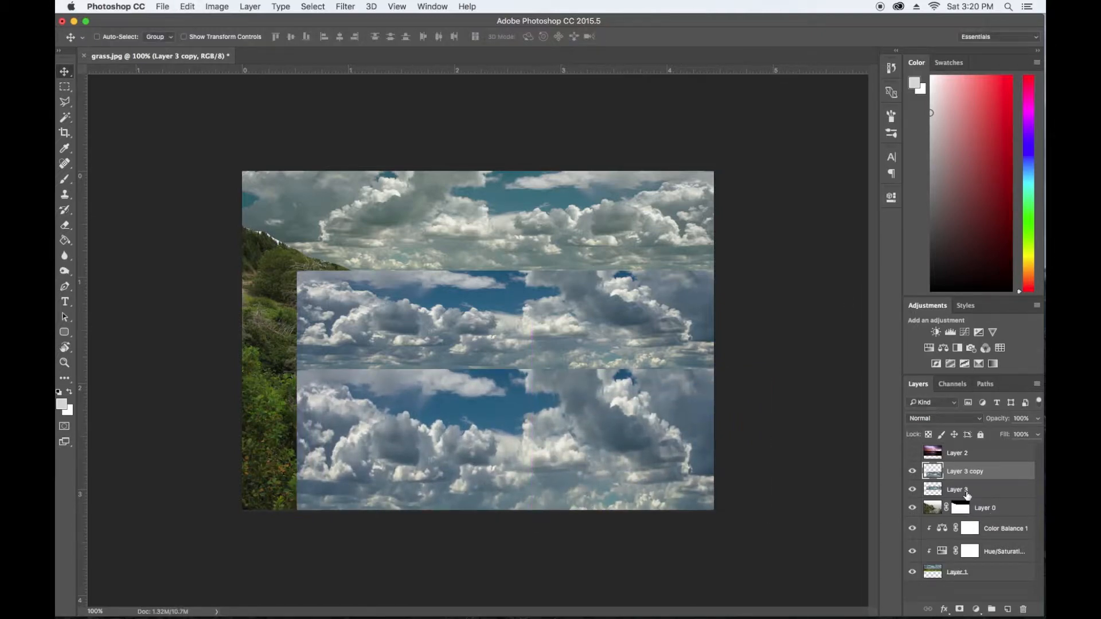
Merge Layer 3 and its copy into one layer and lower its opacity to 20%.
left_click(967, 494, "shift")
right_click(968, 493)
left_click(876, 454)
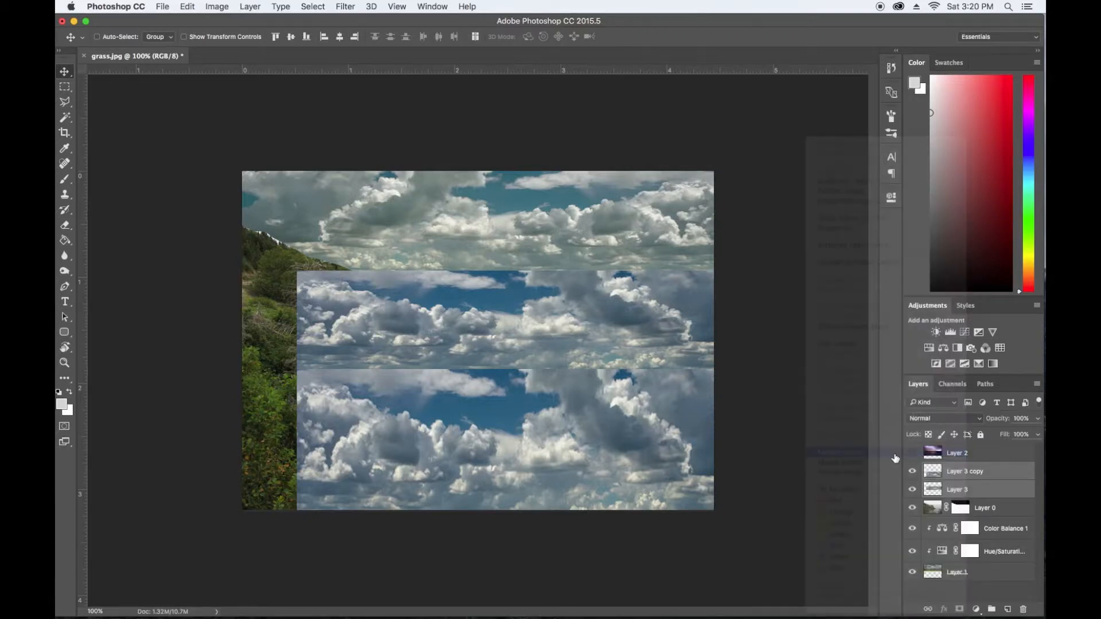
left_click_drag(1000, 421, 964, 422)
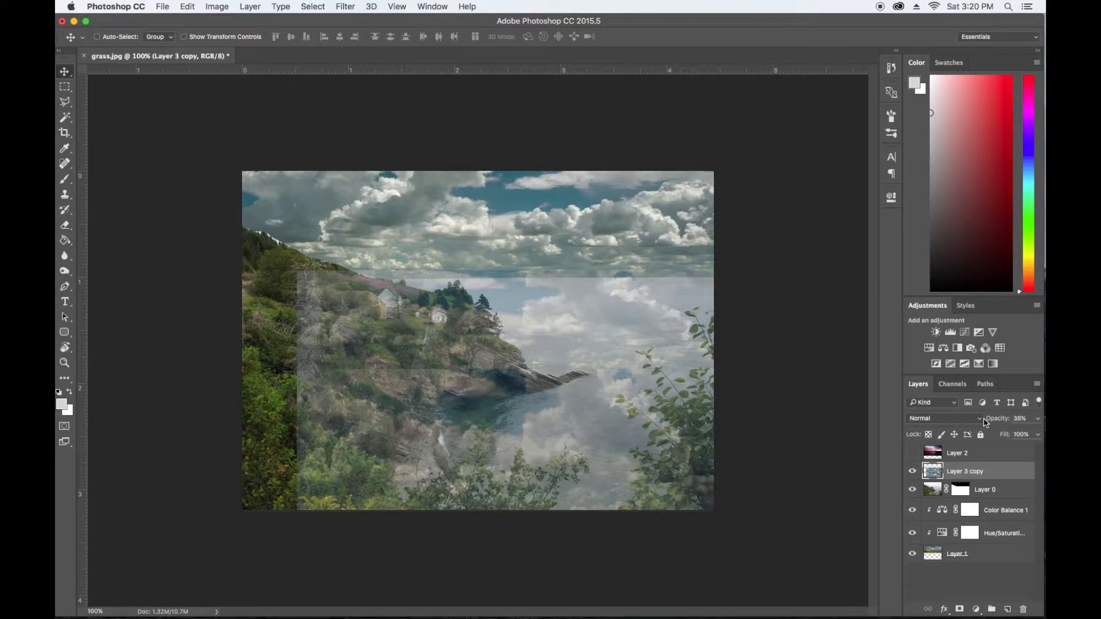
left_click_drag(998, 420, 993, 421)
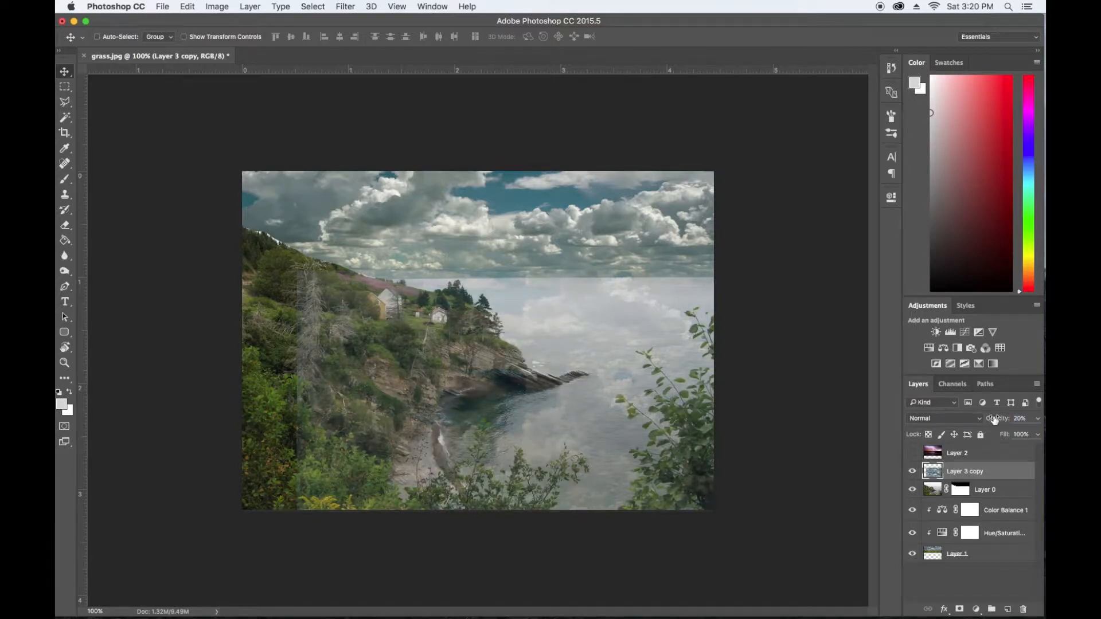
Add a mask to Layer 3 copy and paint out its clouds over the land and near the horizon, enlarging the black brush to 150 px.
left_click(960, 611)
key("b")
mouse_move(710, 273)
left_mouse_down()
mouse_move(366, 270)
mouse_move(338, 281)
mouse_move(315, 352)
mouse_move(309, 262)
mouse_move(313, 305)
mouse_move(327, 296)
mouse_move(429, 312)
mouse_move(502, 367)
mouse_move(432, 367)
mouse_move(419, 379)
mouse_move(430, 497)
mouse_move(373, 433)
left_mouse_up()
key("bracketright")
key("bracketright")
key("bracketright")
key("bracketright")
mouse_move(319, 316)
left_mouse_down()
mouse_move(332, 344)
mouse_move(294, 405)
mouse_move(359, 487)
mouse_move(369, 413)
mouse_move(401, 369)
mouse_move(423, 360)
mouse_move(352, 321)
mouse_move(441, 333)
mouse_move(430, 320)
mouse_move(369, 315)
left_mouse_up()
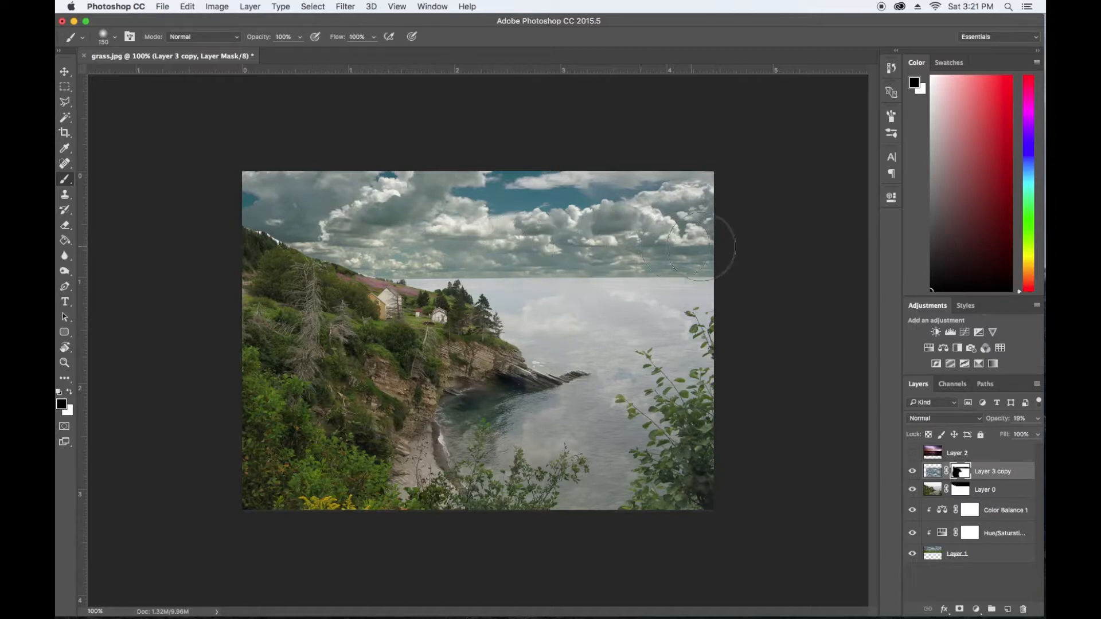
left_click_drag(1003, 421, 1003, 422)
mouse_move(626, 293)
left_mouse_down()
mouse_move(713, 295)
mouse_move(516, 310)
left_mouse_up()
key("Delete")
key("Delete")
key("Delete")
key("Delete")
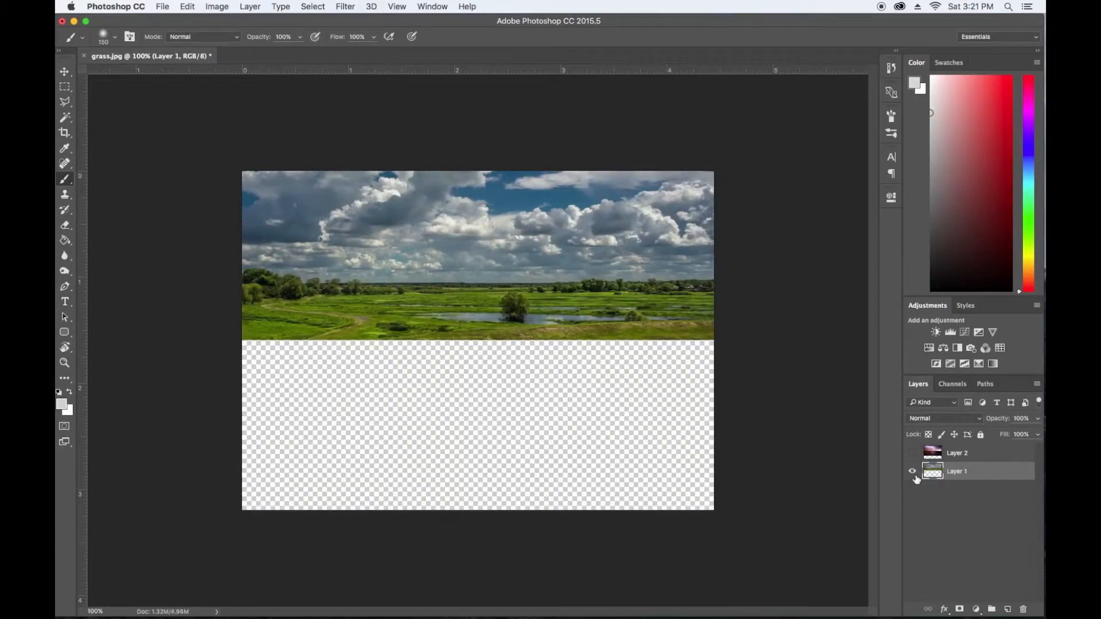
key("super+alt+z")
key("super+alt+z")
key("super+alt+z")
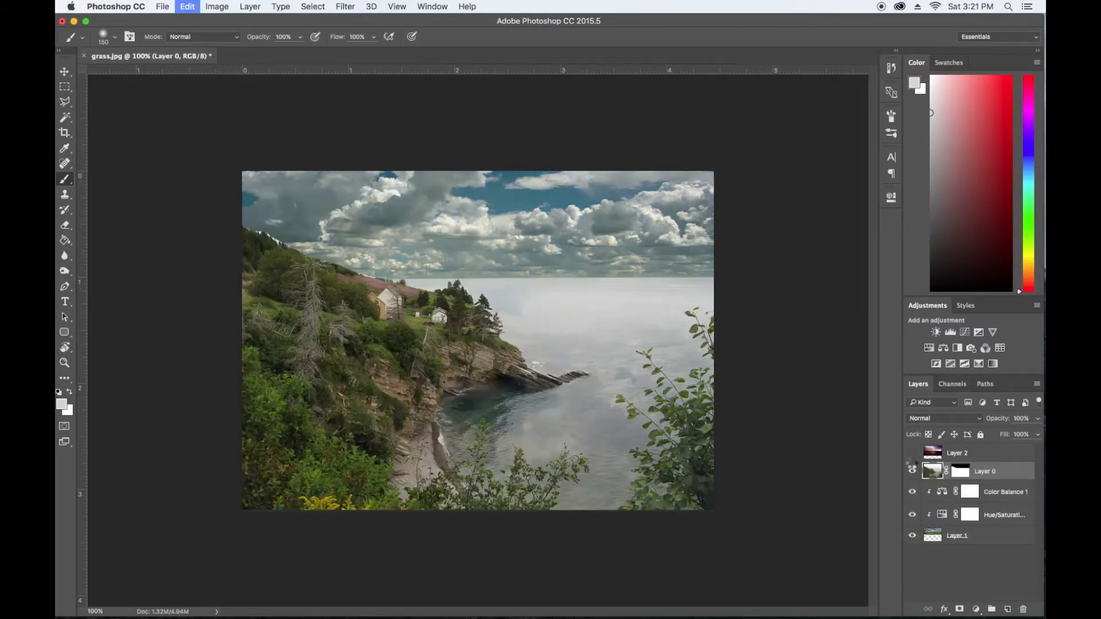
key("super+alt+z")
Delete the water reflection layer and the Layer 1 cloud sky together with its Color Balance and Hue/Saturation adjustments.
key("Delete")
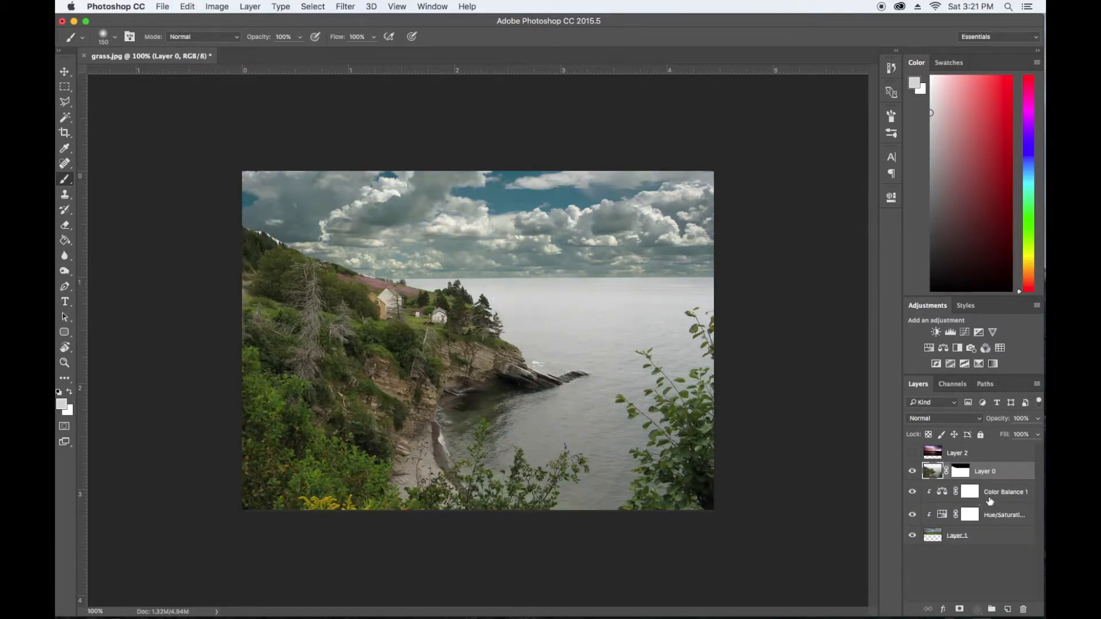
key("super+alt+z")
key("super+alt+z")
key("super+alt+z")
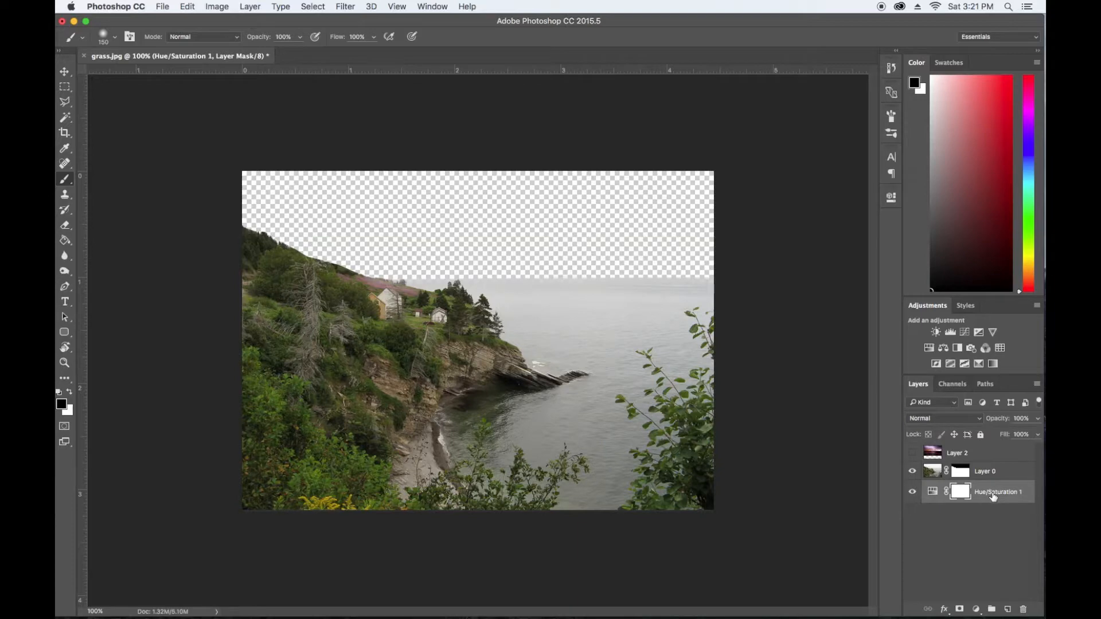
key("Delete")
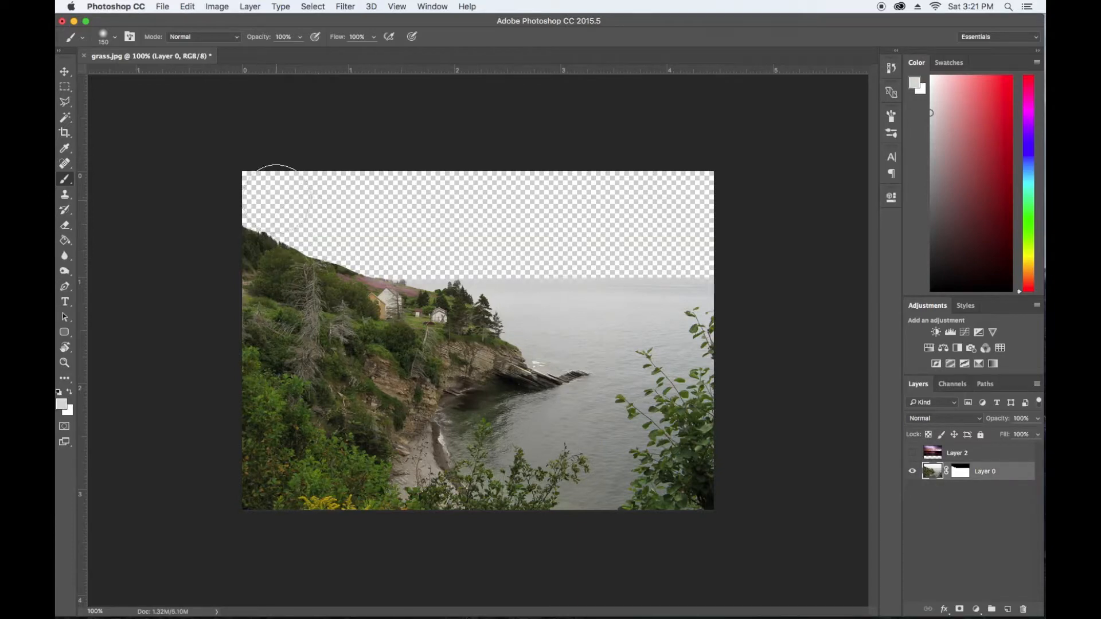
Show the lightning sky on Layer 2 and place it beneath Layer 0.
left_click(912, 453)
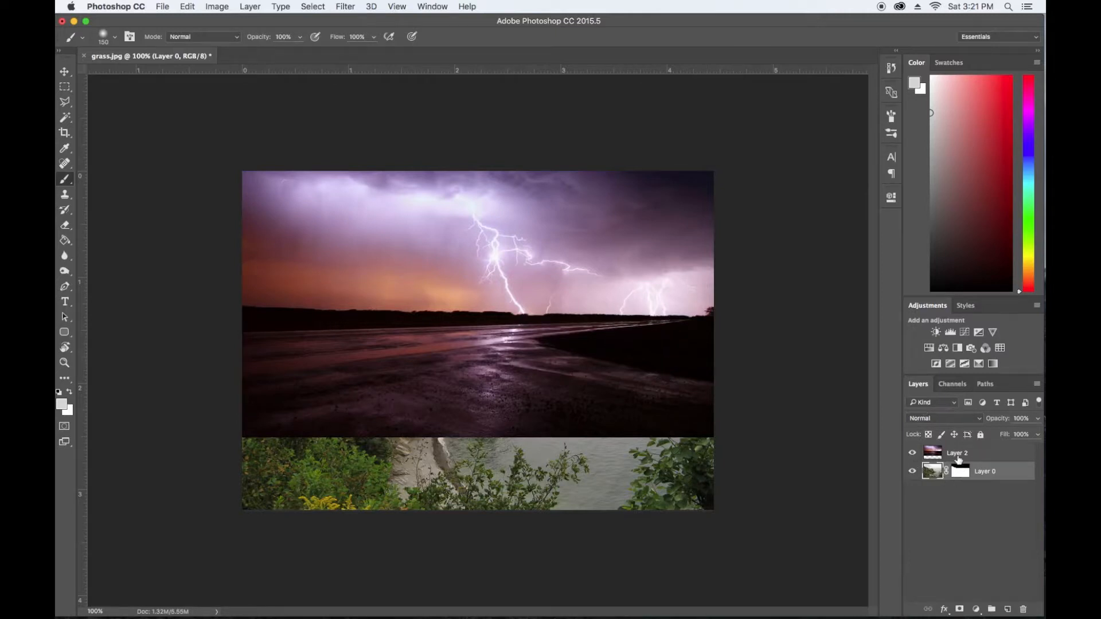
left_click_drag(959, 456, 958, 482)
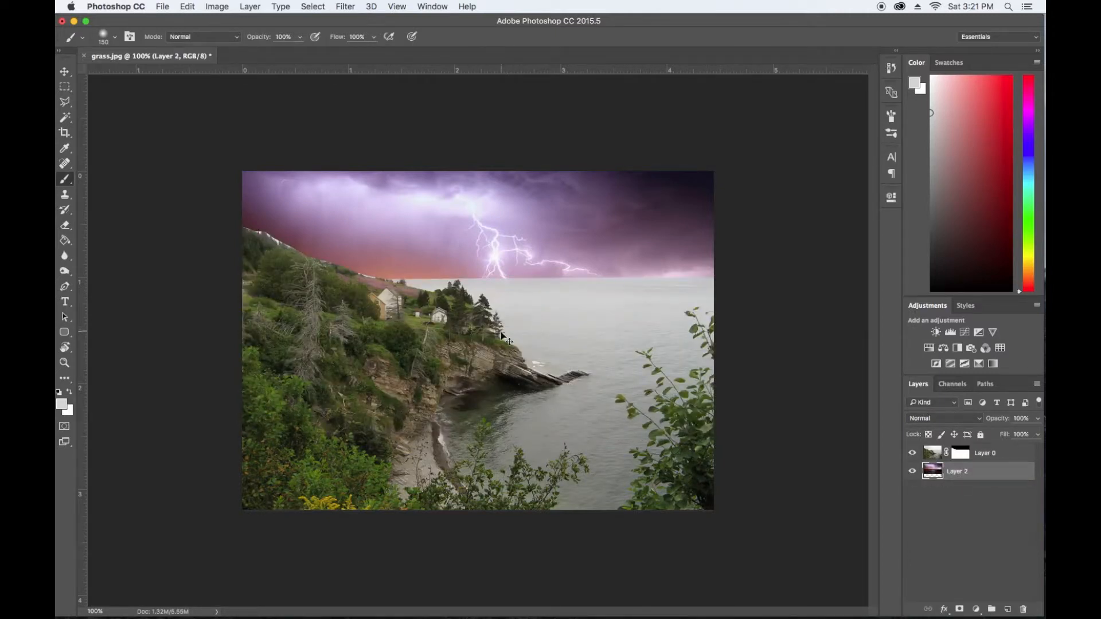
Raise the lightning sky until its dark horizon sits just above the water line and rotate it by -0.7°.
key("super+t")
left_click_drag(528, 232, 528, 214)
left_click_drag(527, 211, 526, 212)
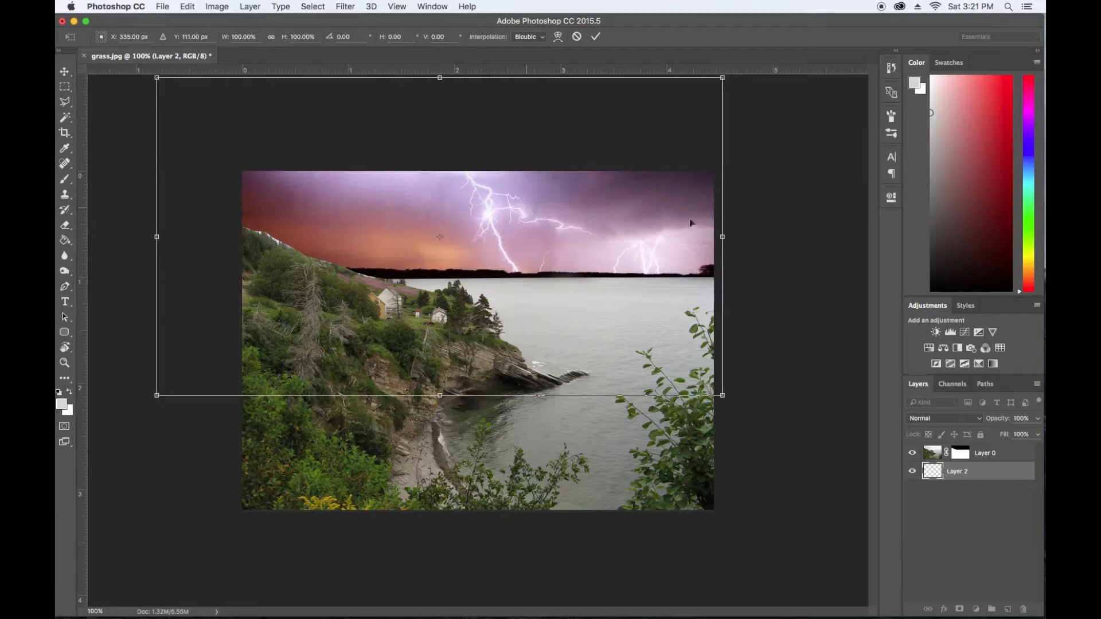
left_click_drag(811, 229, 799, 236)
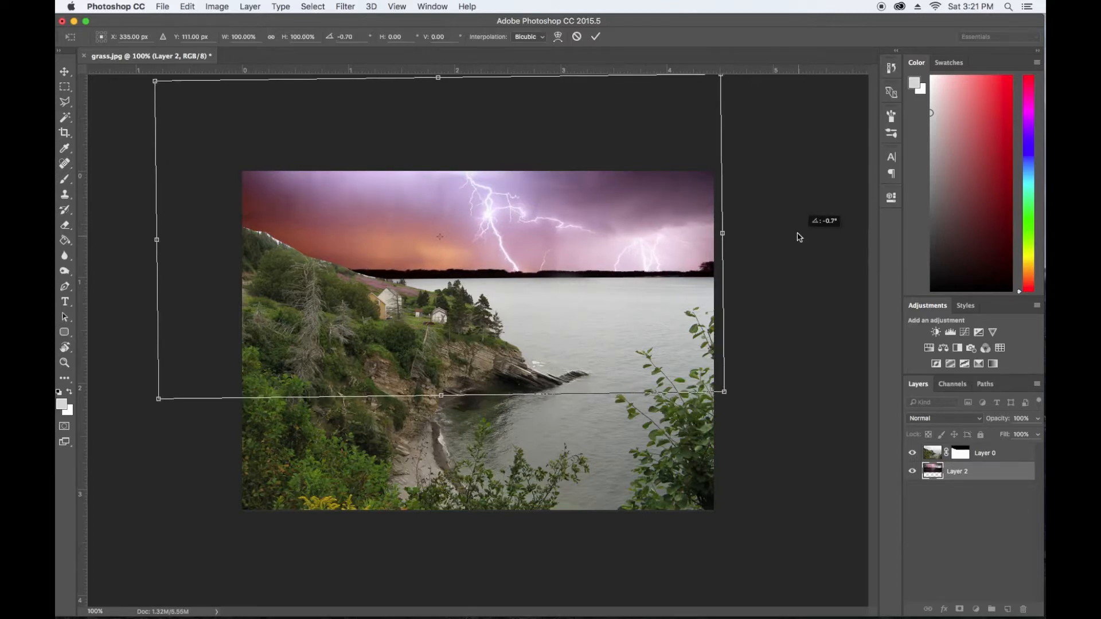
key("Return")
key("b")
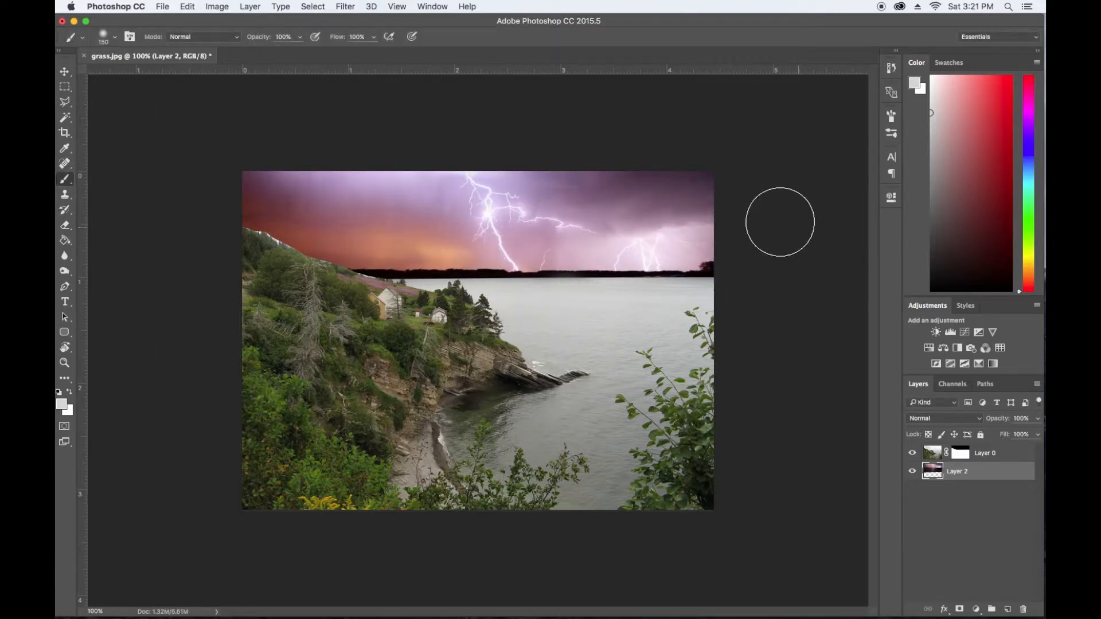
left_click(983, 456)
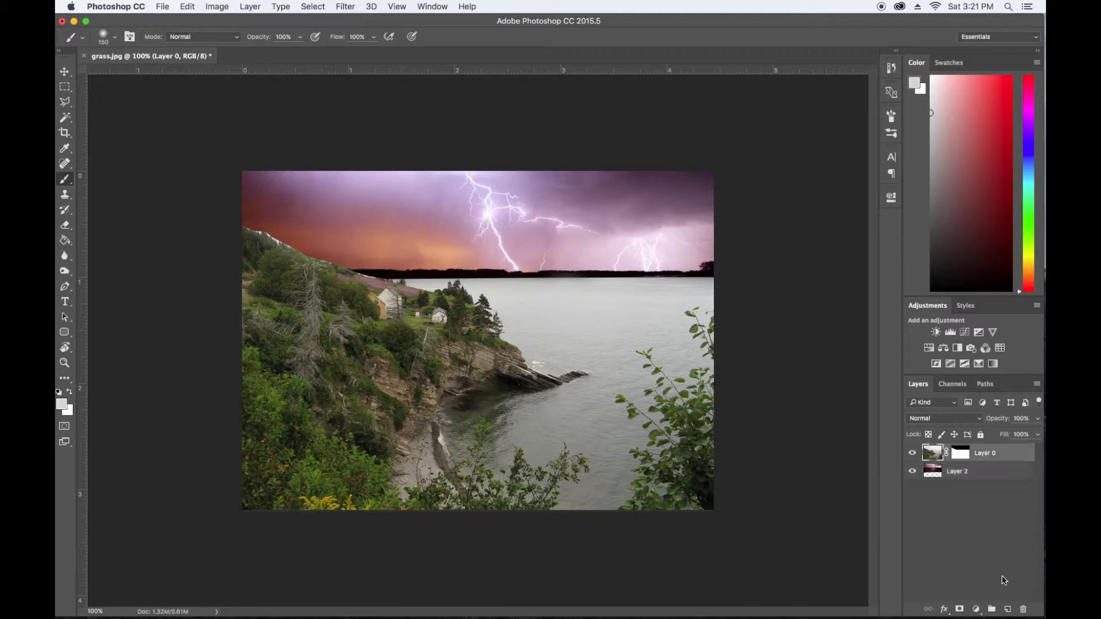
left_click(959, 609)
key("Delete")
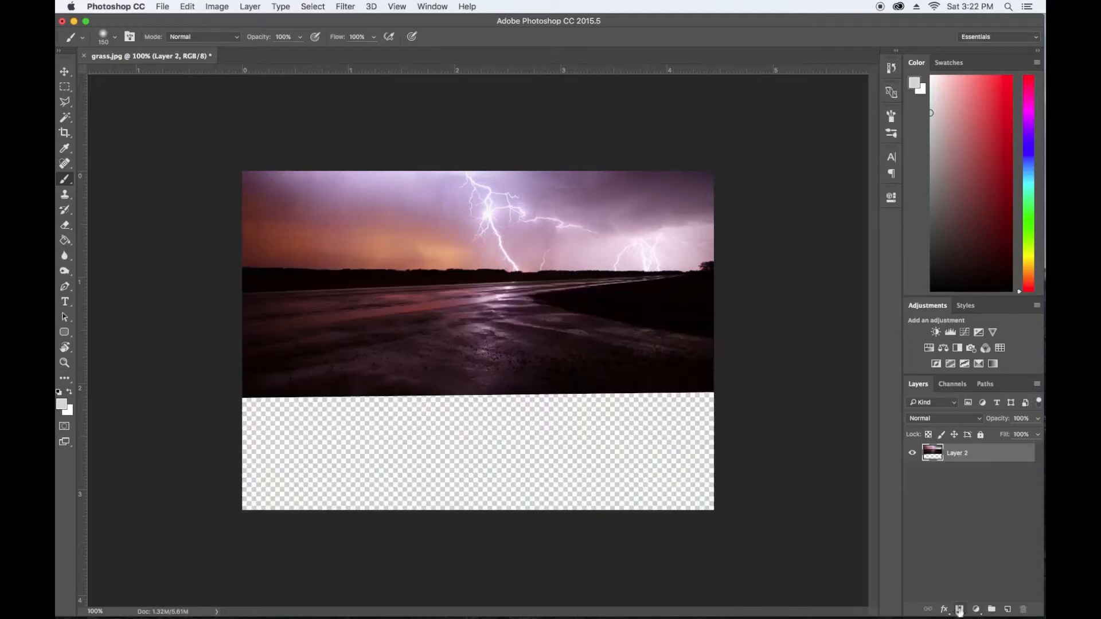
key("super+z")
right_click(990, 456)
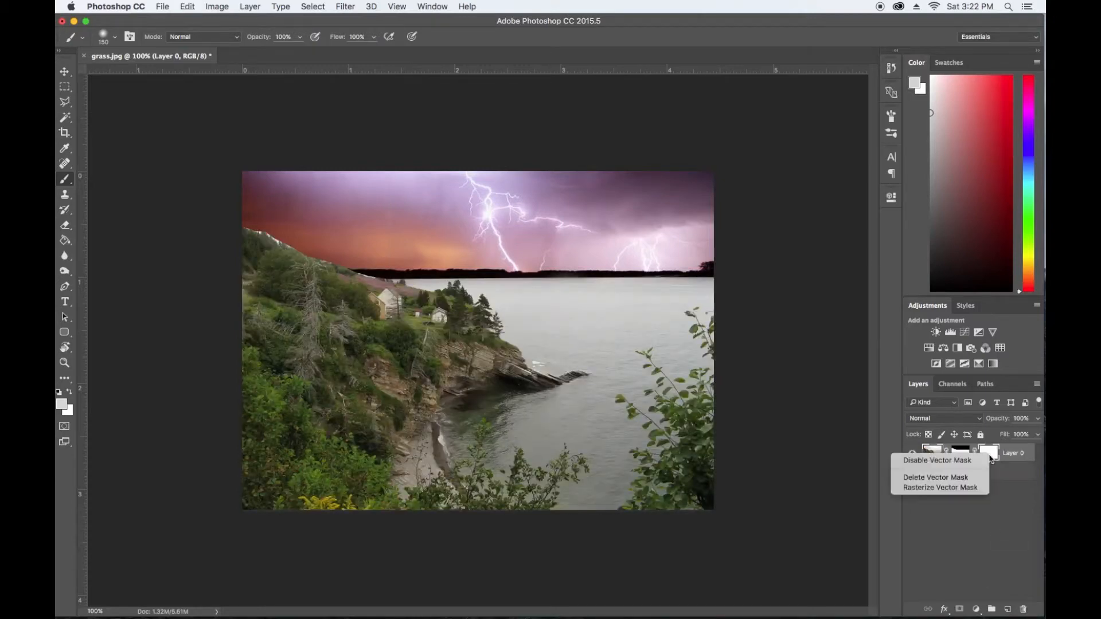
left_click(953, 477)
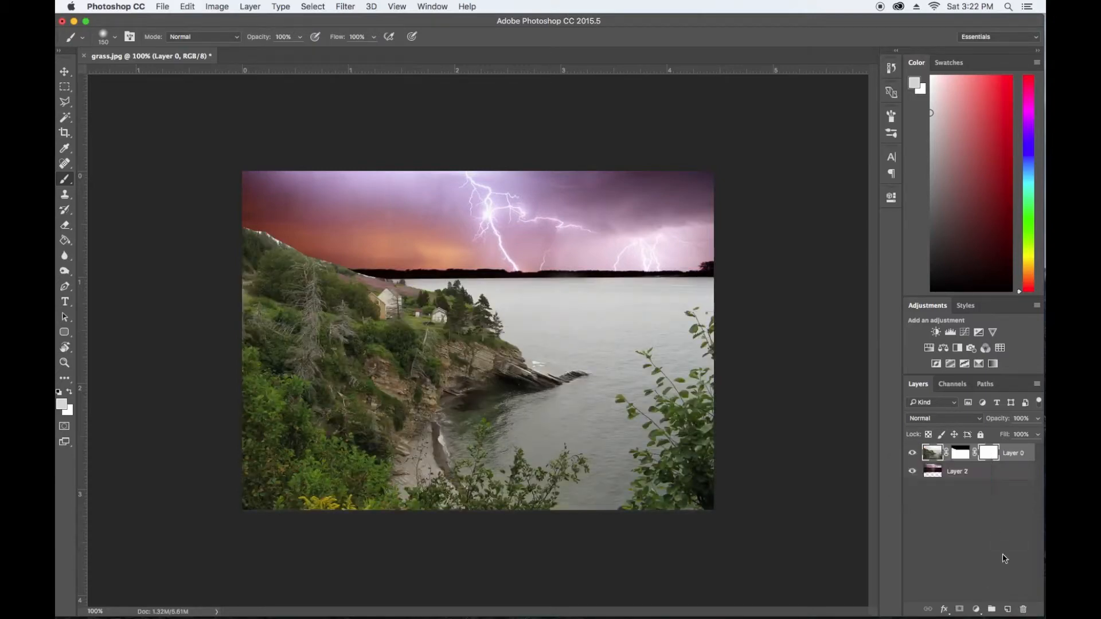
Add a Color Balance adjustment clipped to Layer 0, with midtones at +10 Cyan/Red, -24 Magenta/Green and +6 Yellow/Blue.
left_click(975, 609)
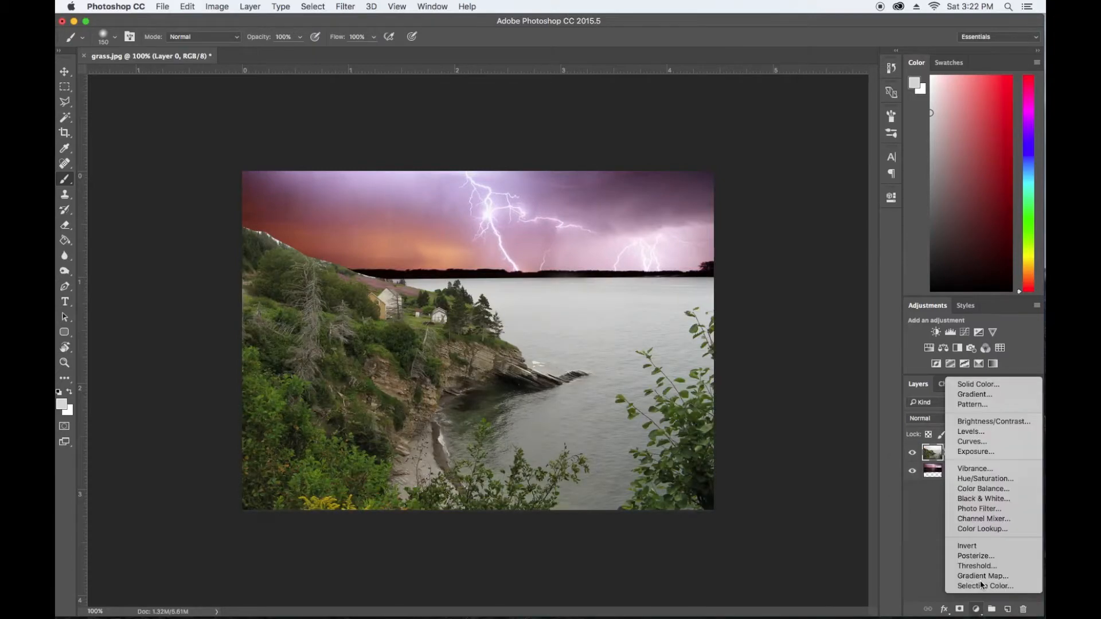
left_click(975, 489)
mouse_move(777, 280)
left_mouse_down()
mouse_move(763, 280)
mouse_move(781, 259)
left_mouse_up()
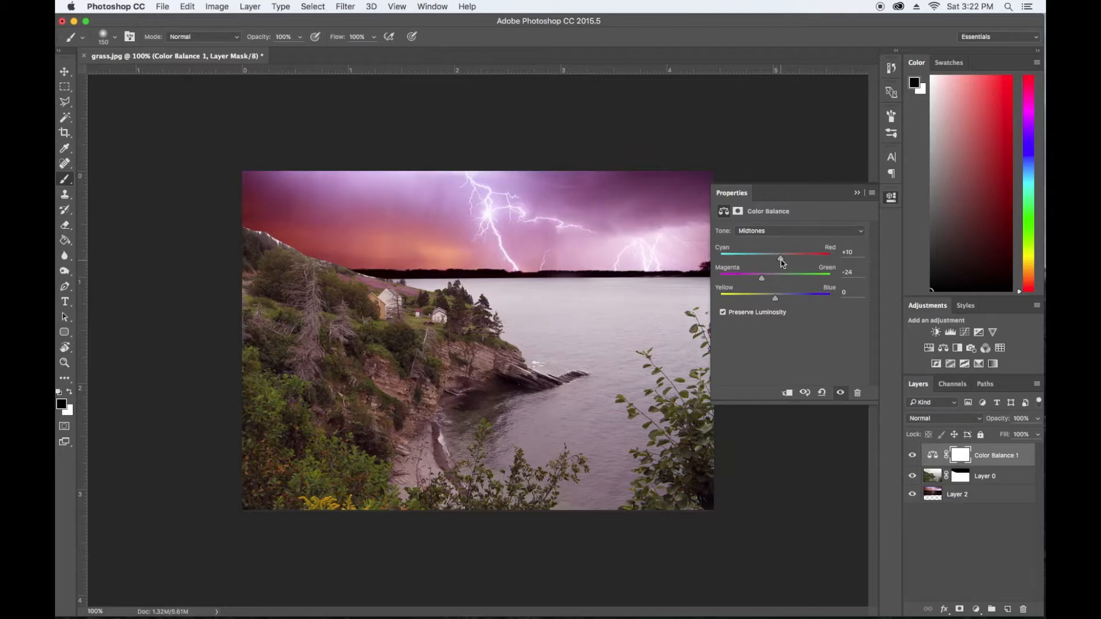
left_click_drag(777, 297, 778, 299)
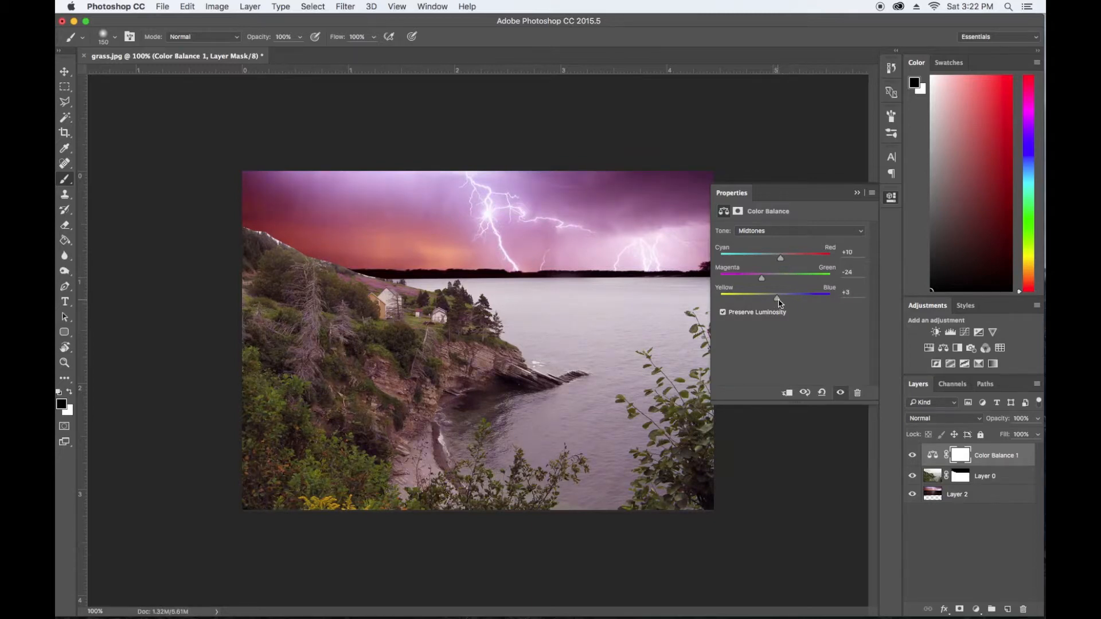
left_click(791, 230)
left_click(787, 221)
left_click_drag(776, 259, 780, 262)
left_click(960, 464, "alt")
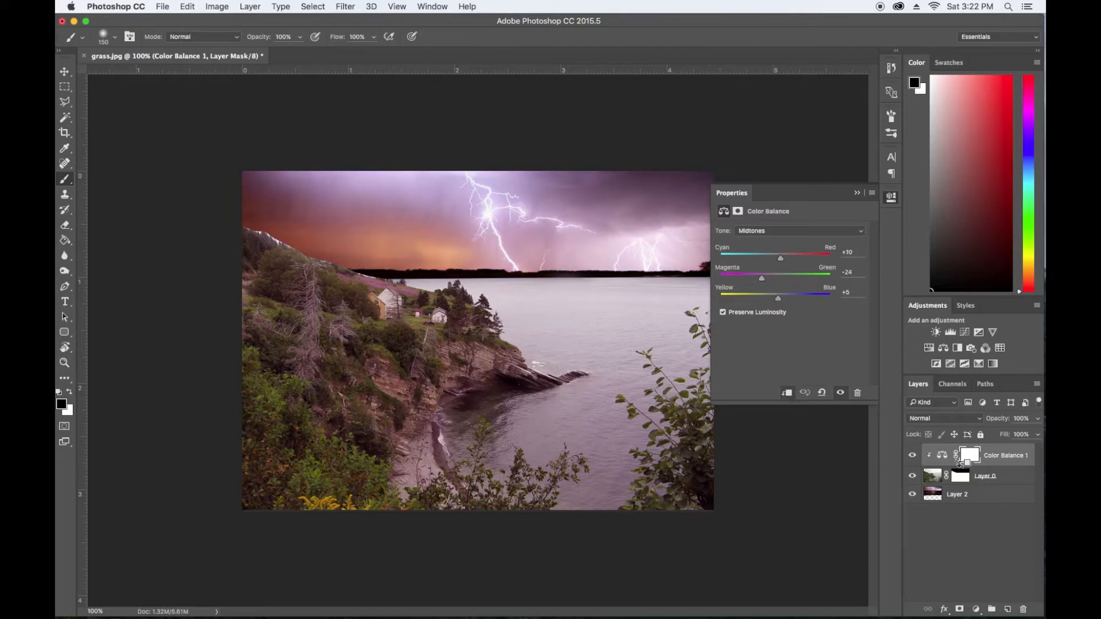
Nudge the Color Balance midtones further toward blue and shift the highlights toward red, slightly magenta, and blue.
left_click_drag(780, 299, 781, 302)
left_click(769, 231)
left_click(763, 241)
left_click_drag(774, 259, 784, 261)
left_click_drag(776, 279, 774, 281)
left_click_drag(776, 299, 782, 301)
left_click(857, 192)
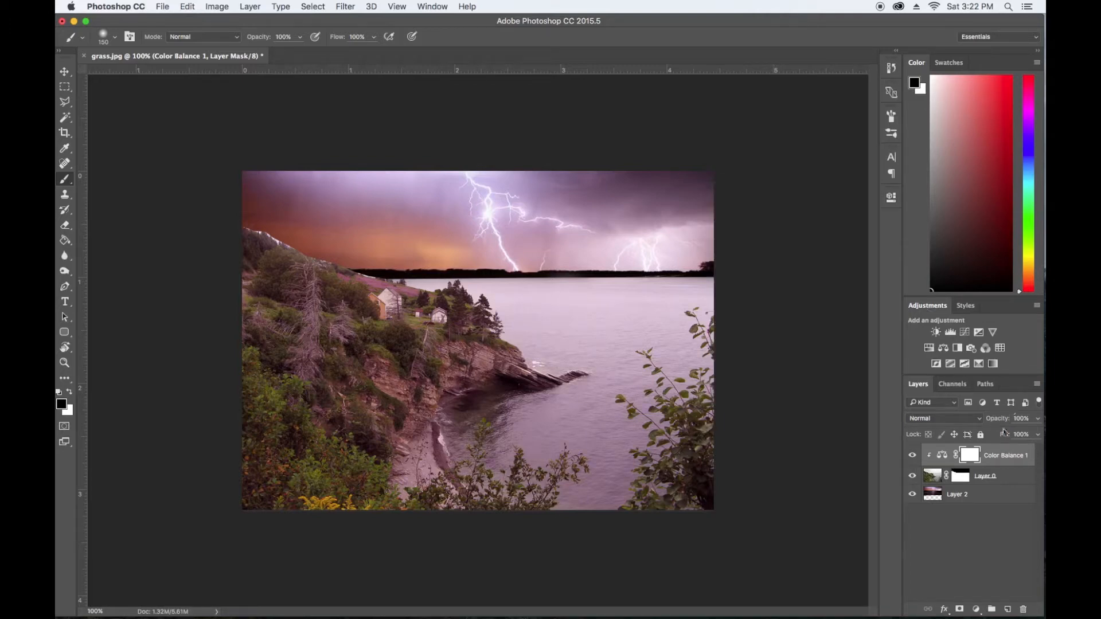
Add a Hue/Saturation adjustment clipped to the Layer 2 lightning sky and lower its saturation slightly.
left_click(974, 502)
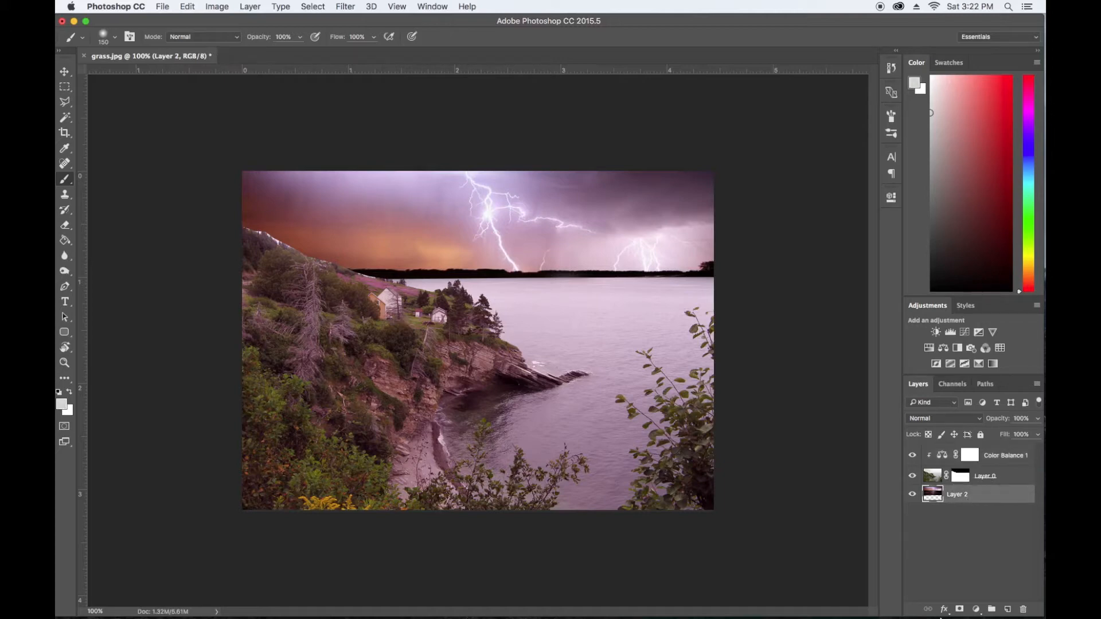
left_click(975, 609)
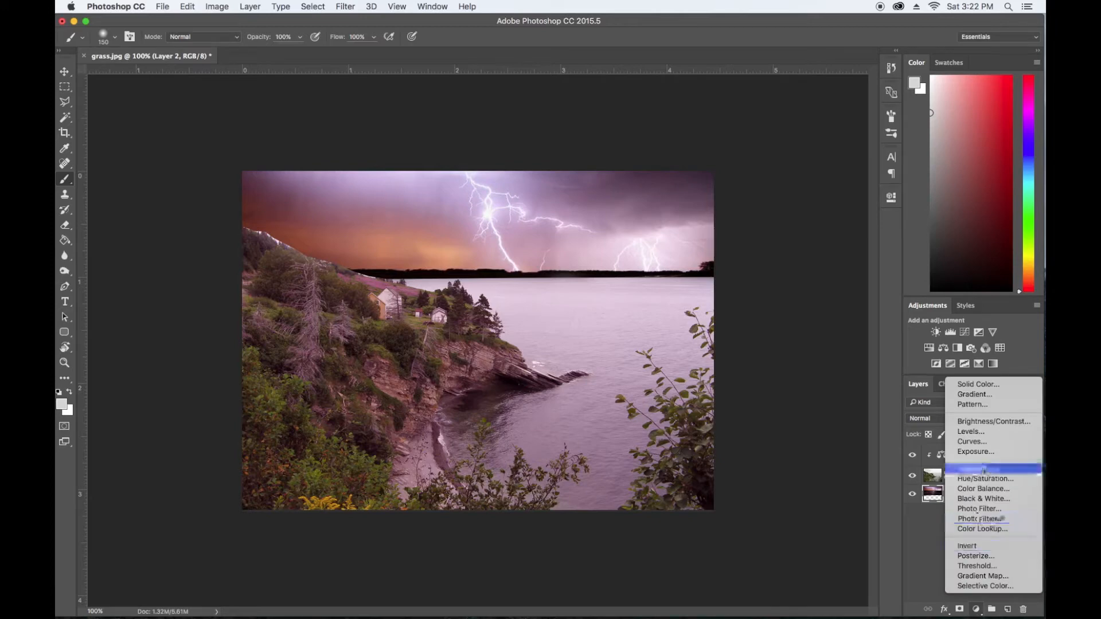
left_click(982, 479)
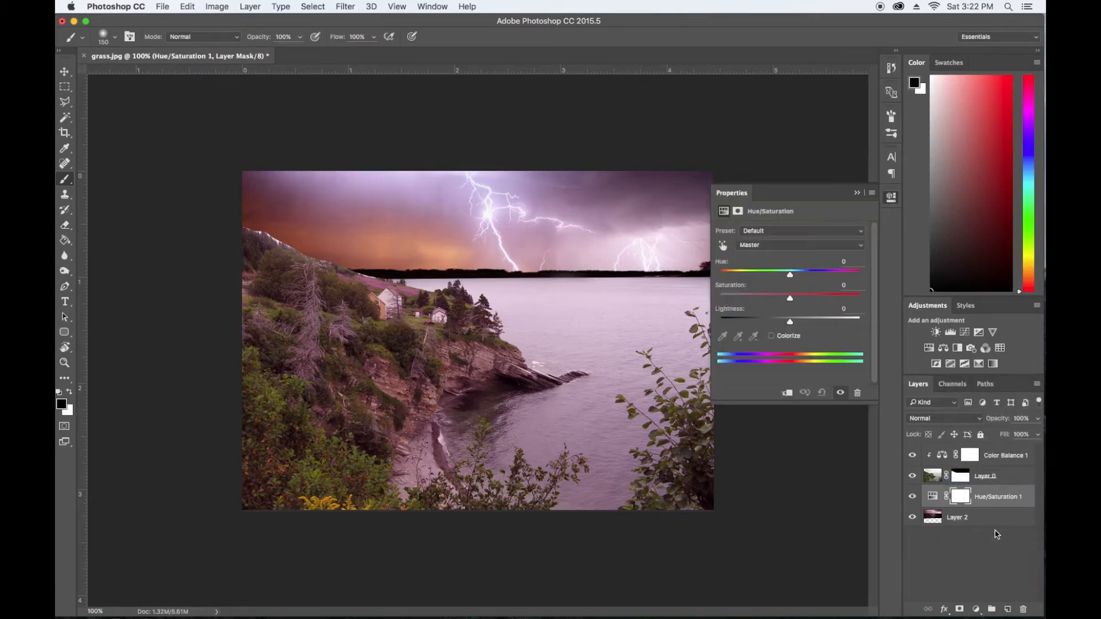
left_click(954, 507, "alt")
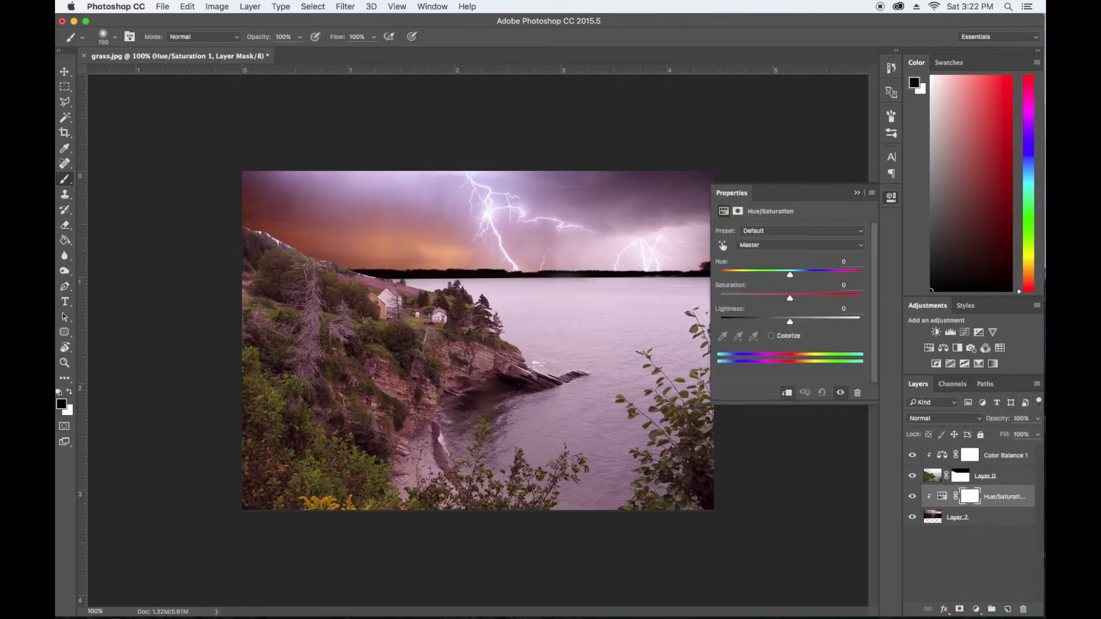
mouse_move(790, 298)
left_mouse_down()
mouse_move(761, 299)
mouse_move(775, 302)
left_mouse_up()
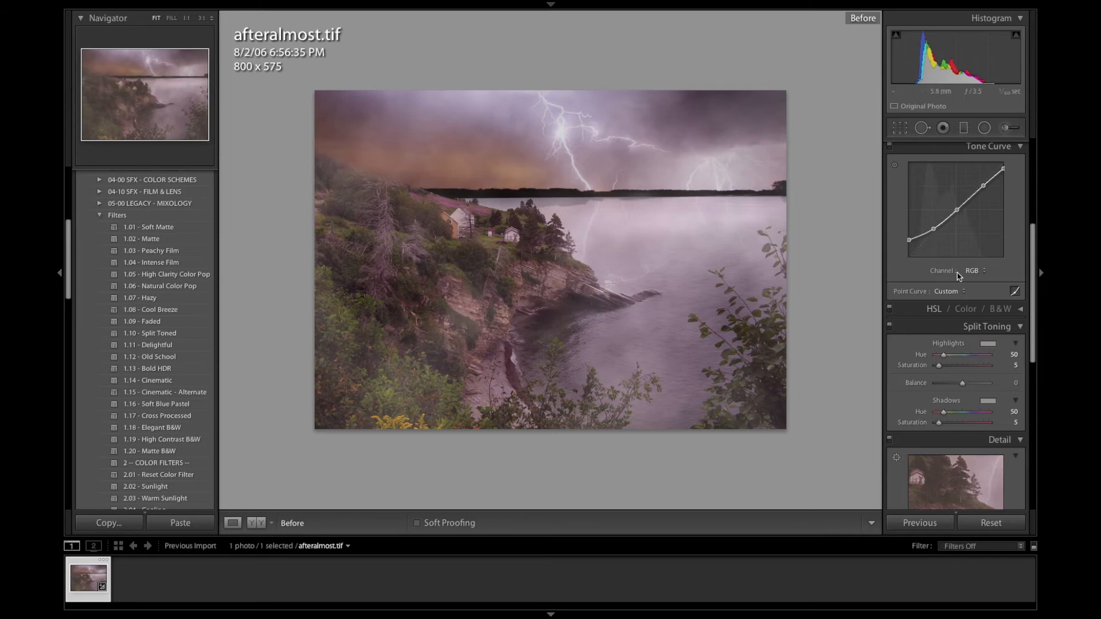
In Lightroom, return to the Basic settings and switch afteralmost.tif from the Before view to the edited view.
scroll(955, 229, "up", 6)
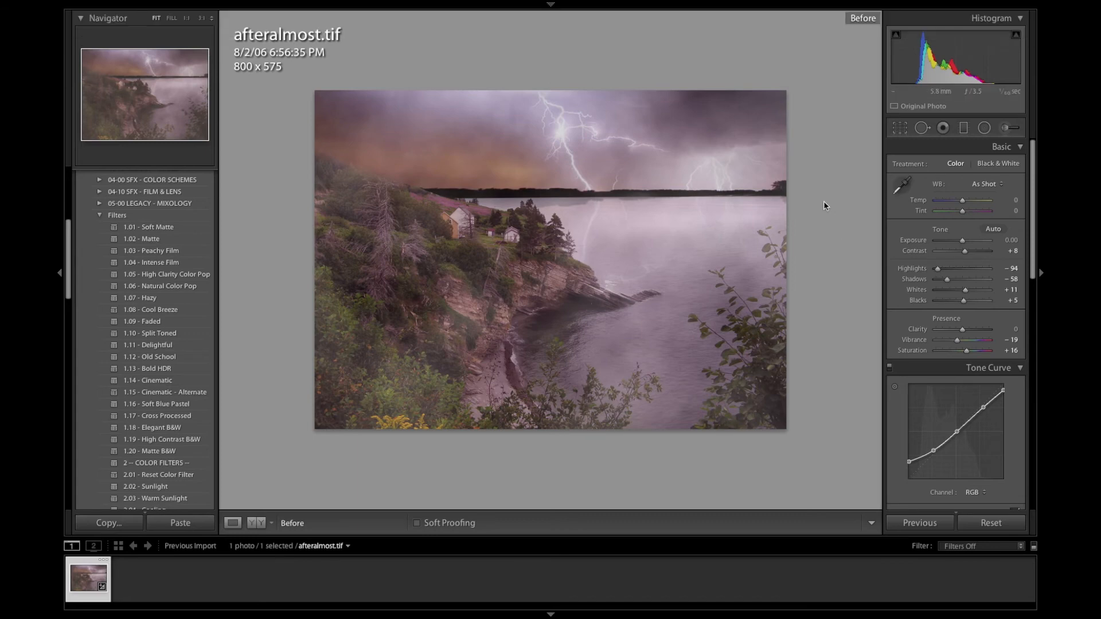
key("backslash")
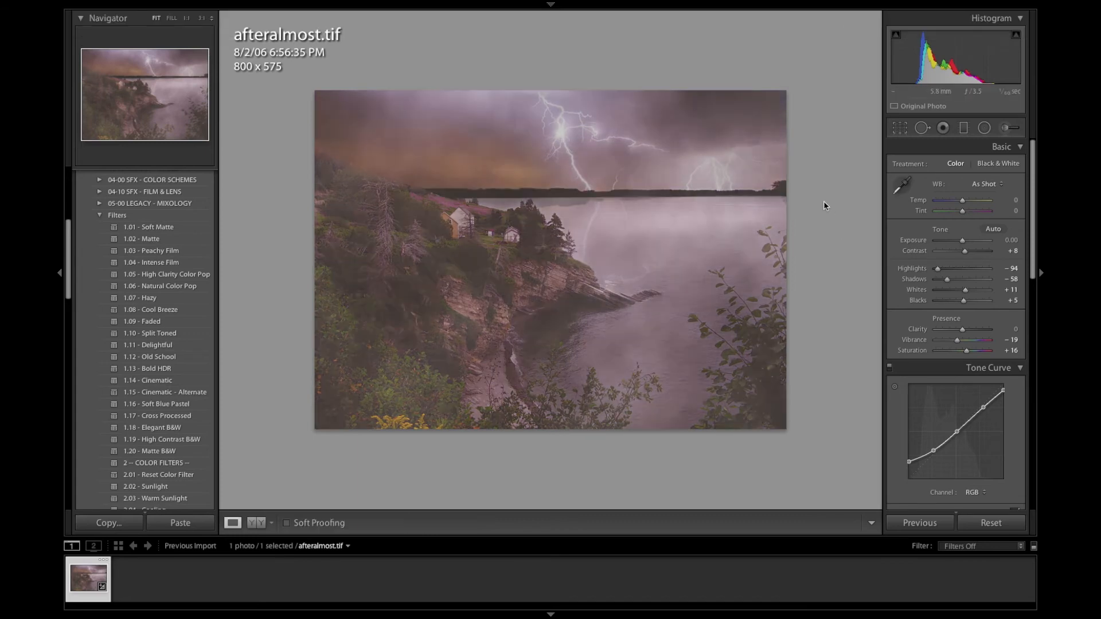